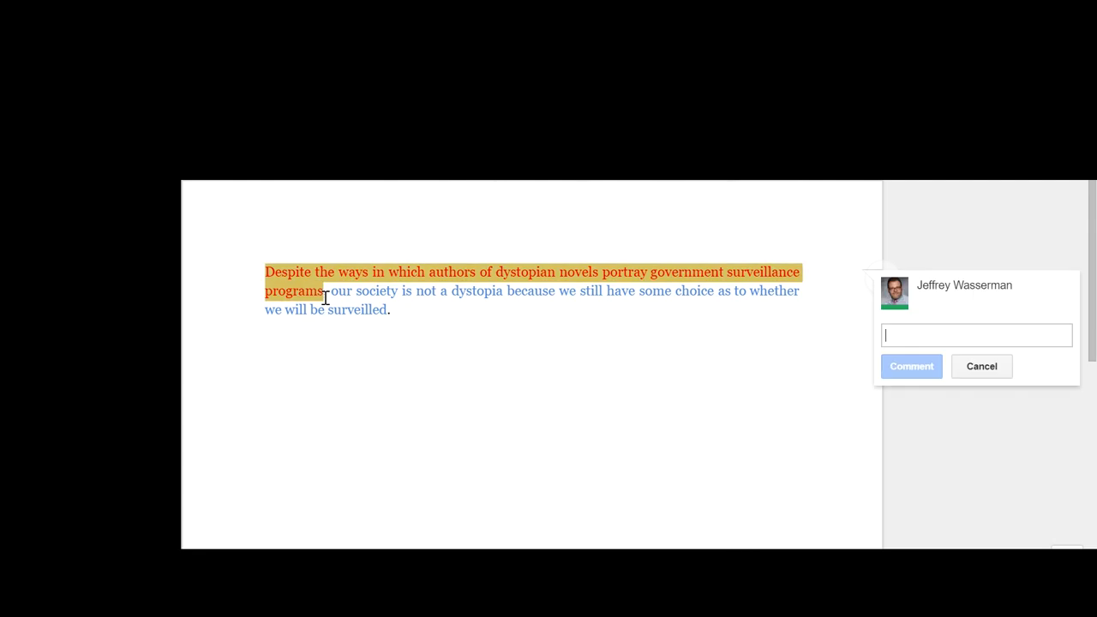
Step: Write the red clause's comment: 'This is the DEPENDENT CLAUSE. It establishes the parameters/borders of the SUPPORT…'
text(This is the)
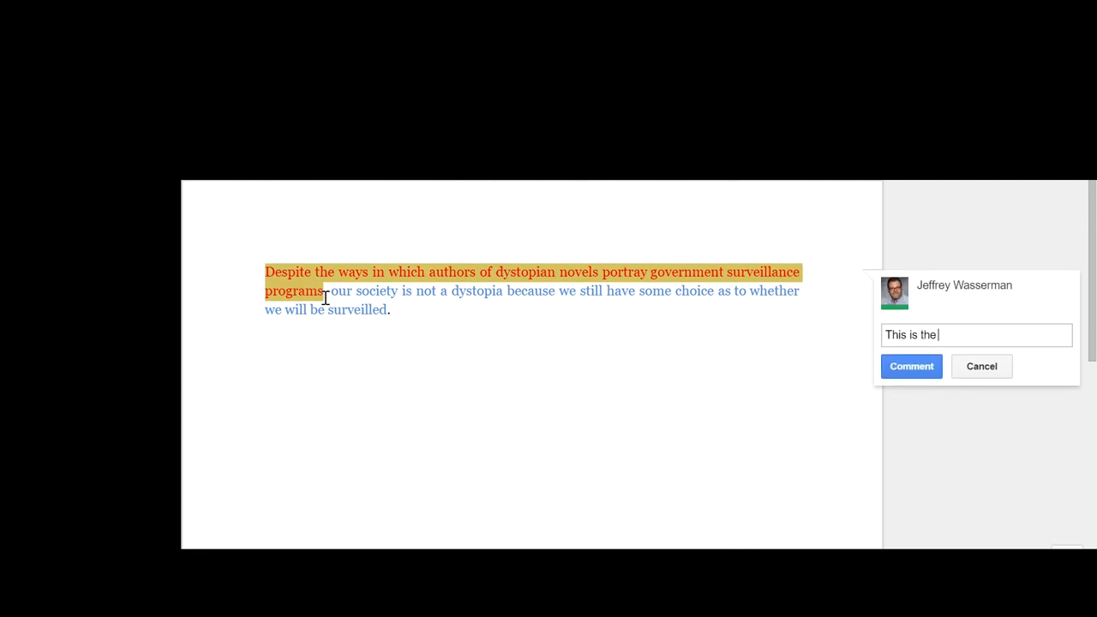
text( DEPENDENT CL)
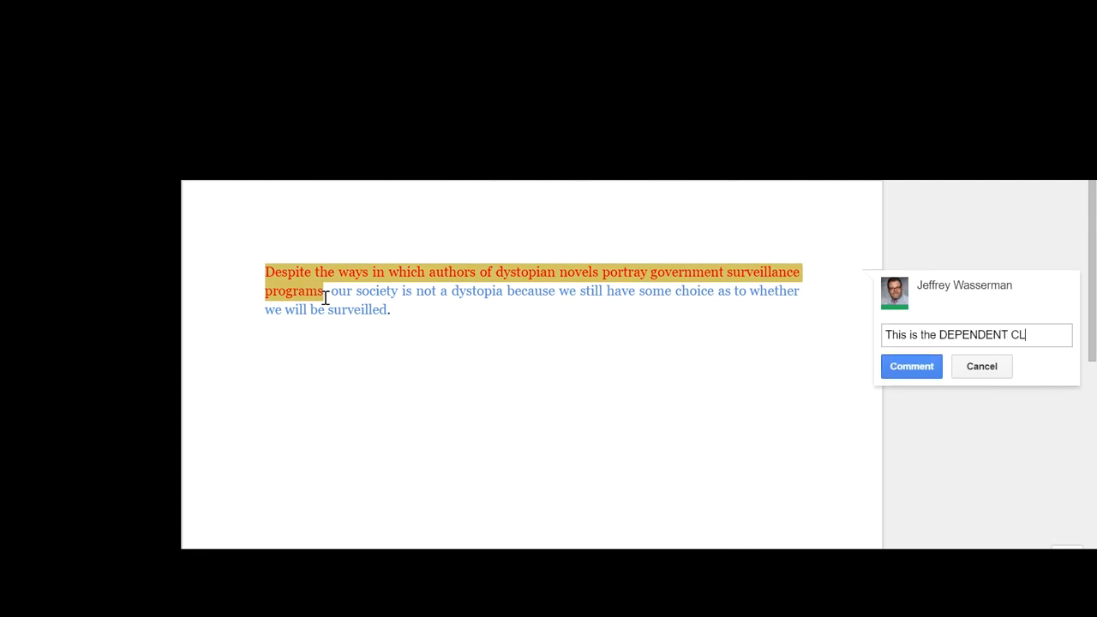
text(AUSE. It establishe)
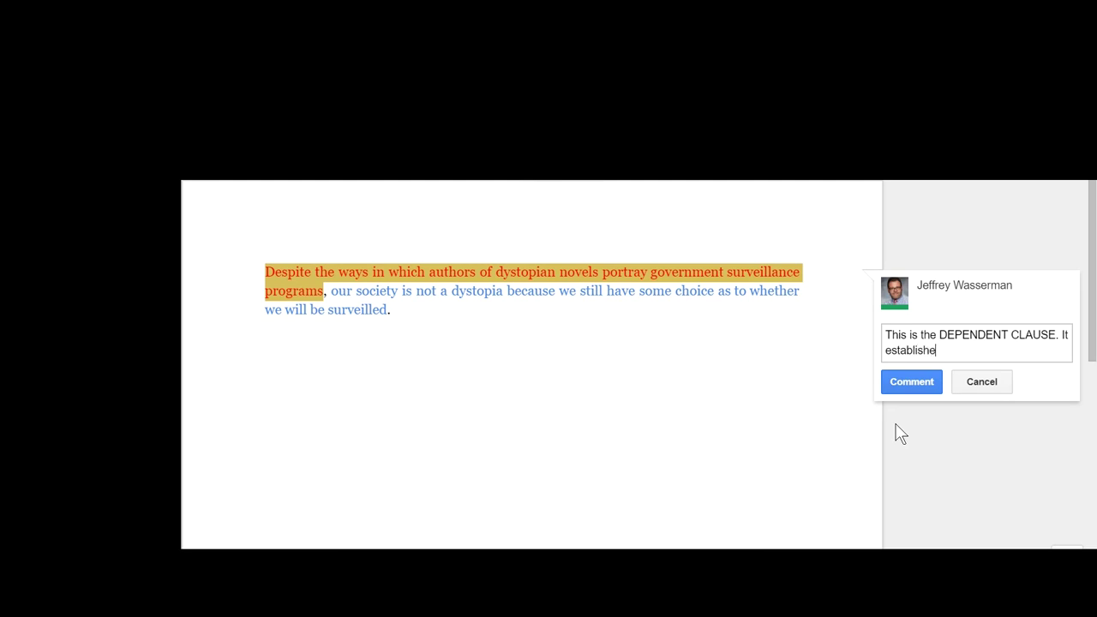
text(s the parameters/border)
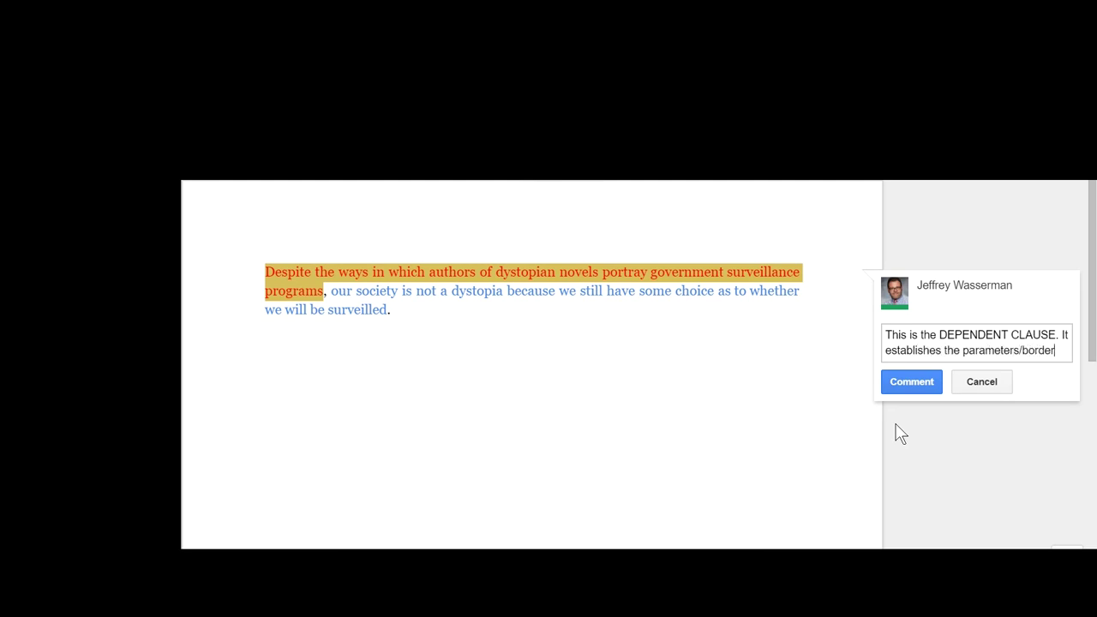
text(s of the SUPP)
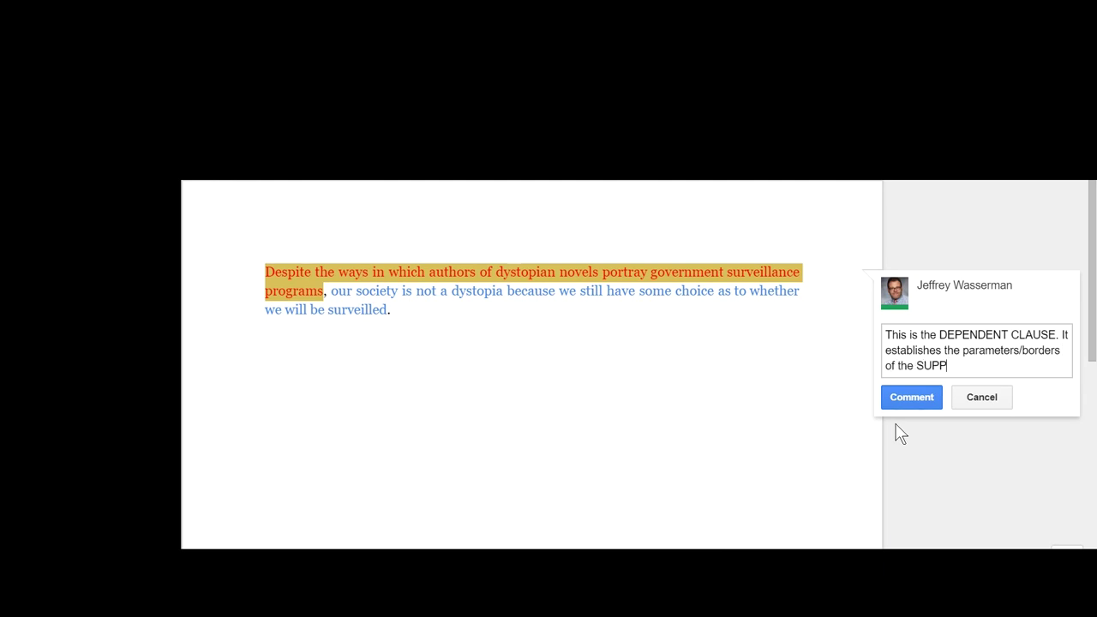
text(ORT of your essay)
Step: Post the dependent-clause comment on the red clause
click(928, 393)
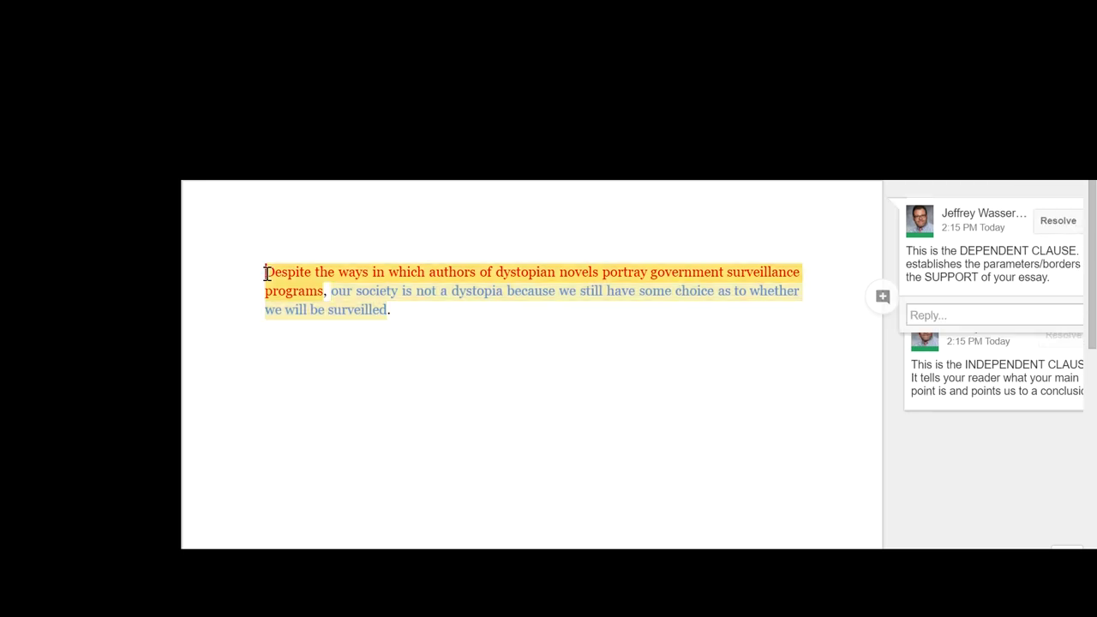
Step: Start a comment on the whole first thesis: only one clause should mention dystopian novels
shift+click(418, 319)
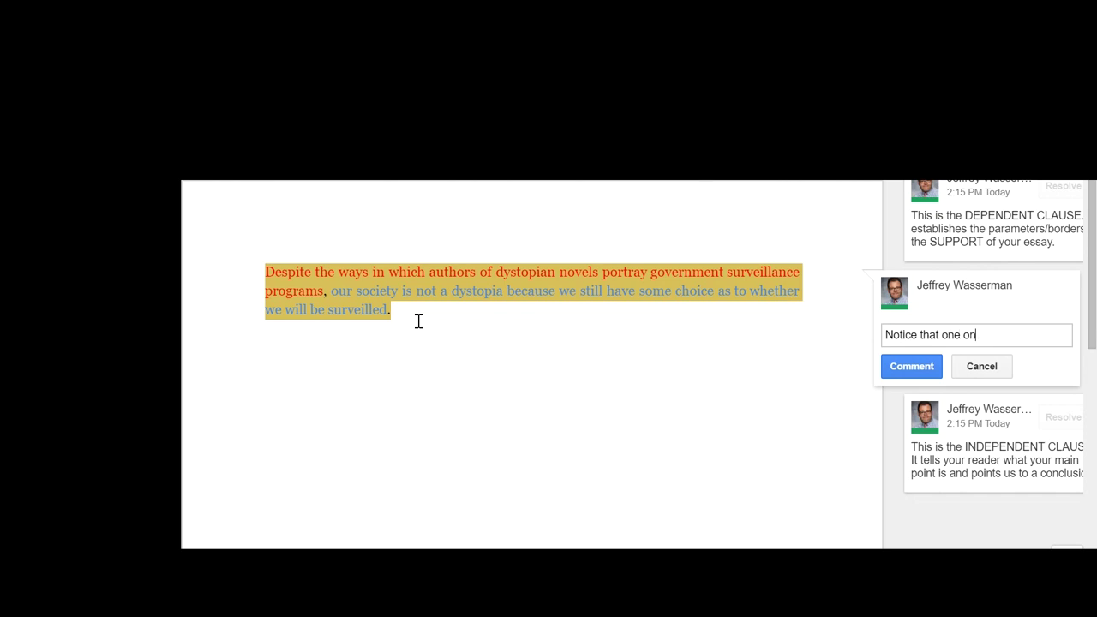
key(BackSpace)
key(BackSpace)
key(BackSpace)
text(ly one of the clauses mentions)
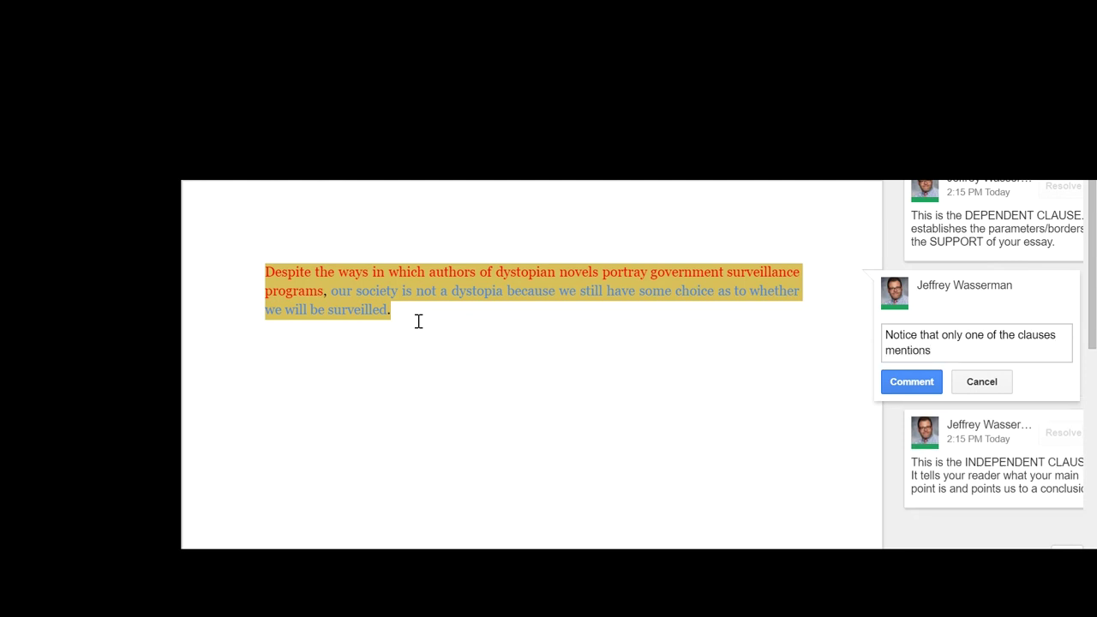
text( dyst)
text(ystopian)
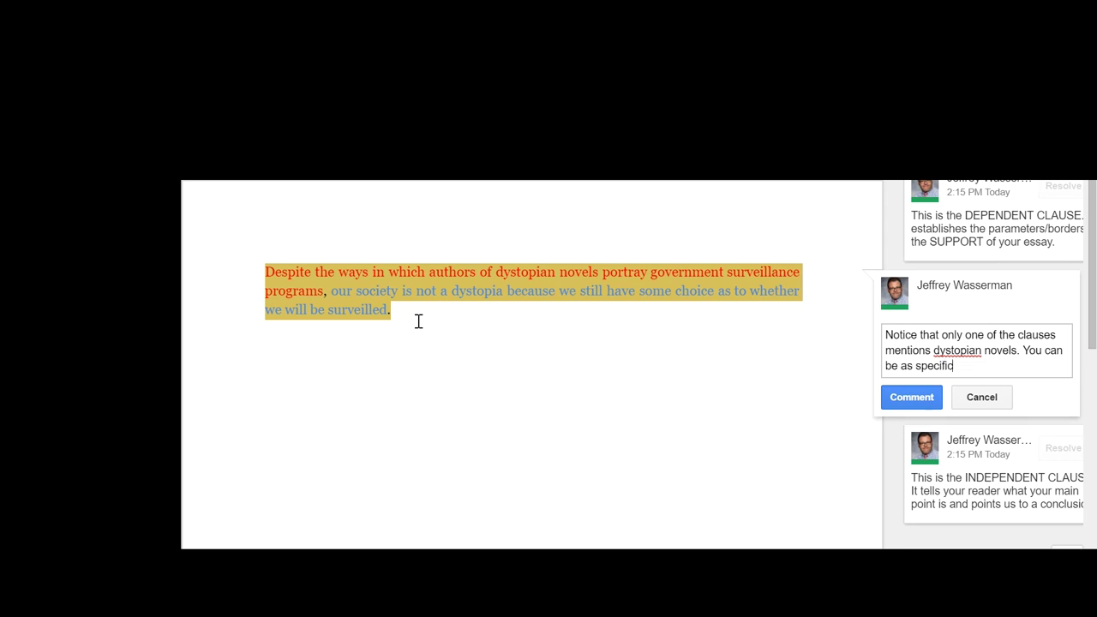
text( general as you o)
key(BackSpace)
text(want, as long as one)
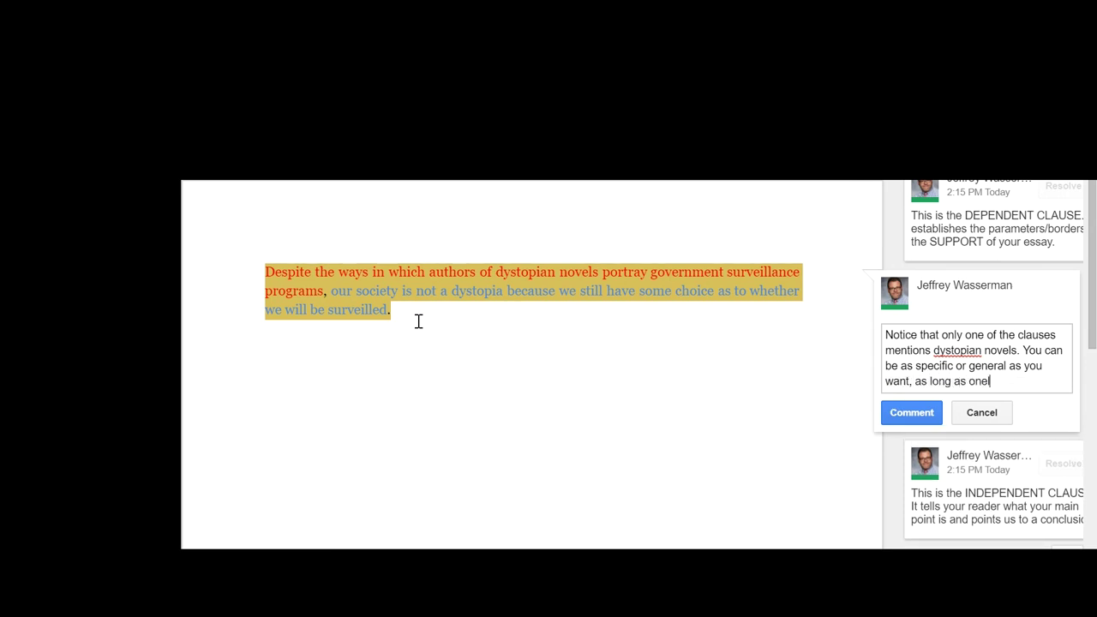
Step: Add that only one clause is about the texts, the other about our world
key(BackSpace)
text(ly one o)
text(lau)
text(se is about the te)
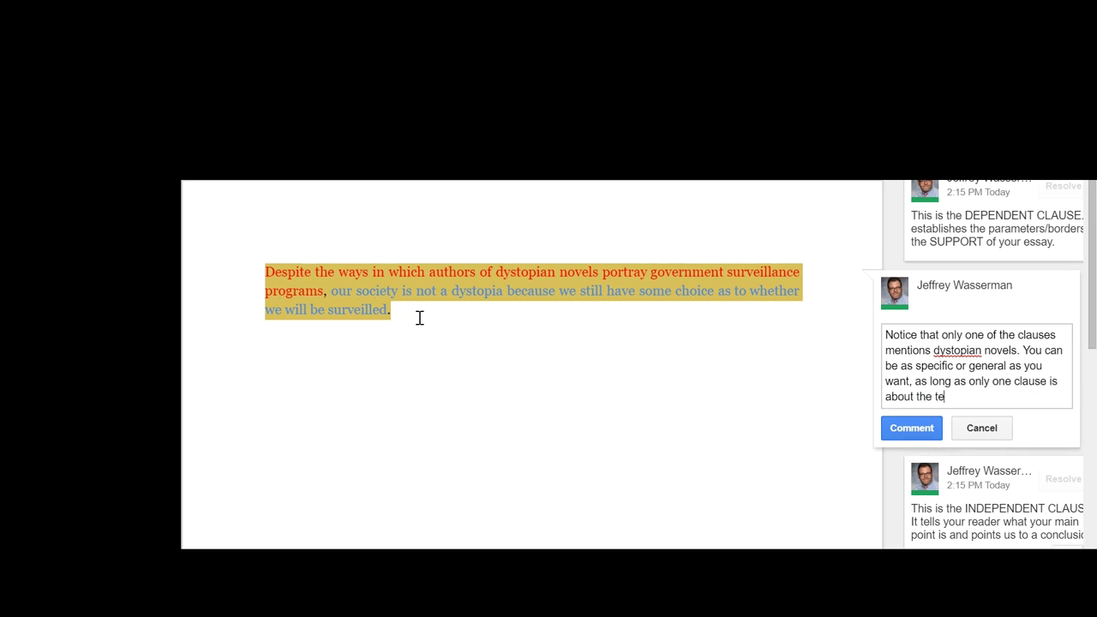
text(xts. The other clas)
text(se )
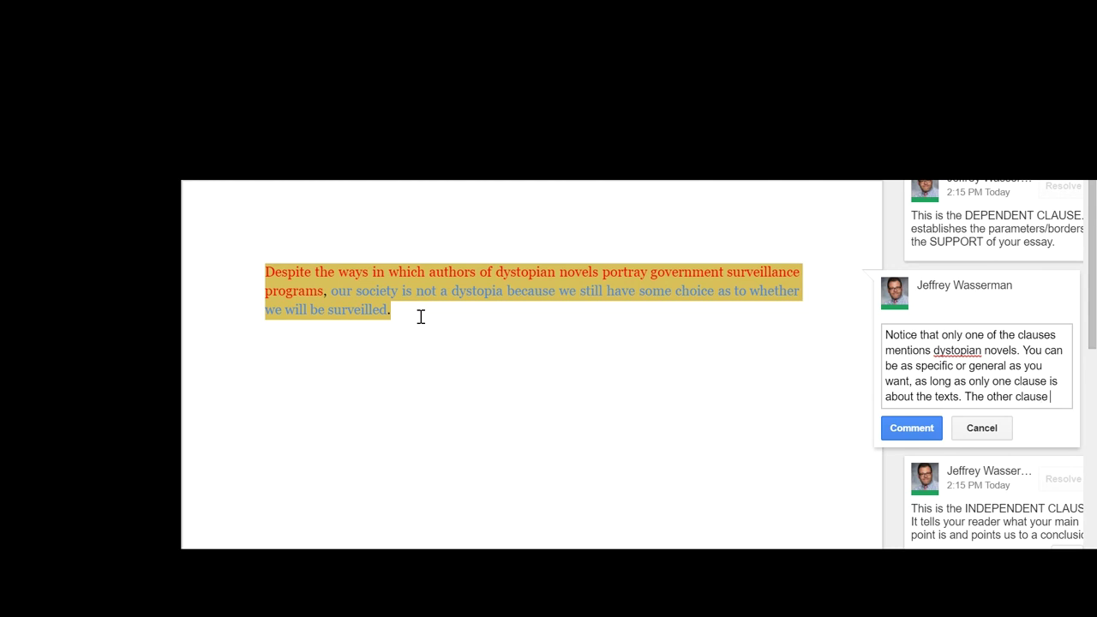
text(should be abou)
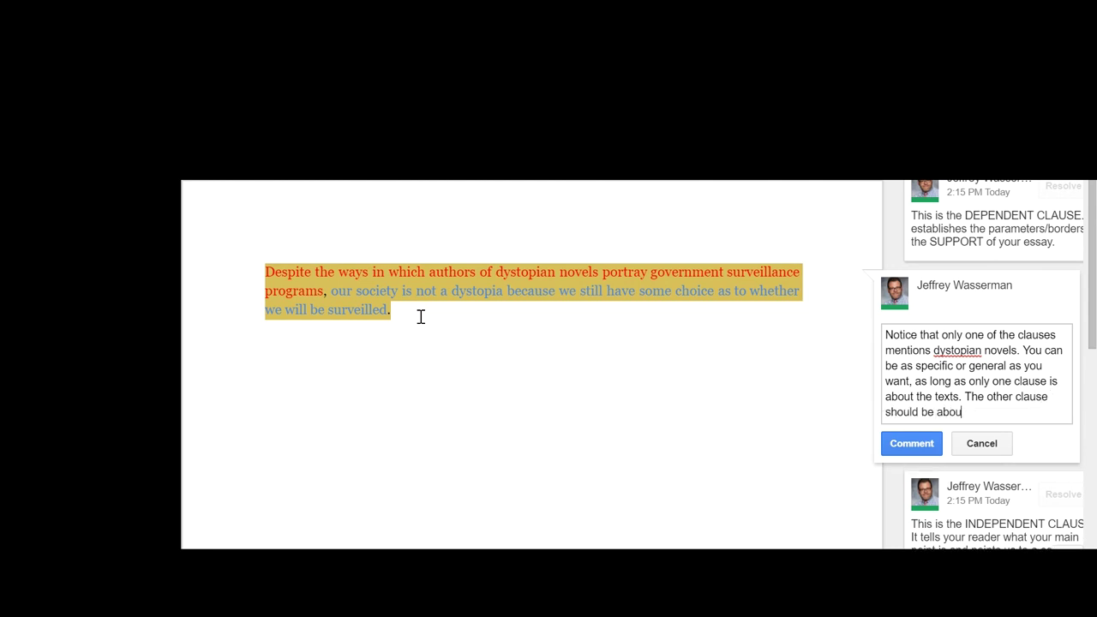
text(t our world.)
key(Return)
key(Return)
text(This is )
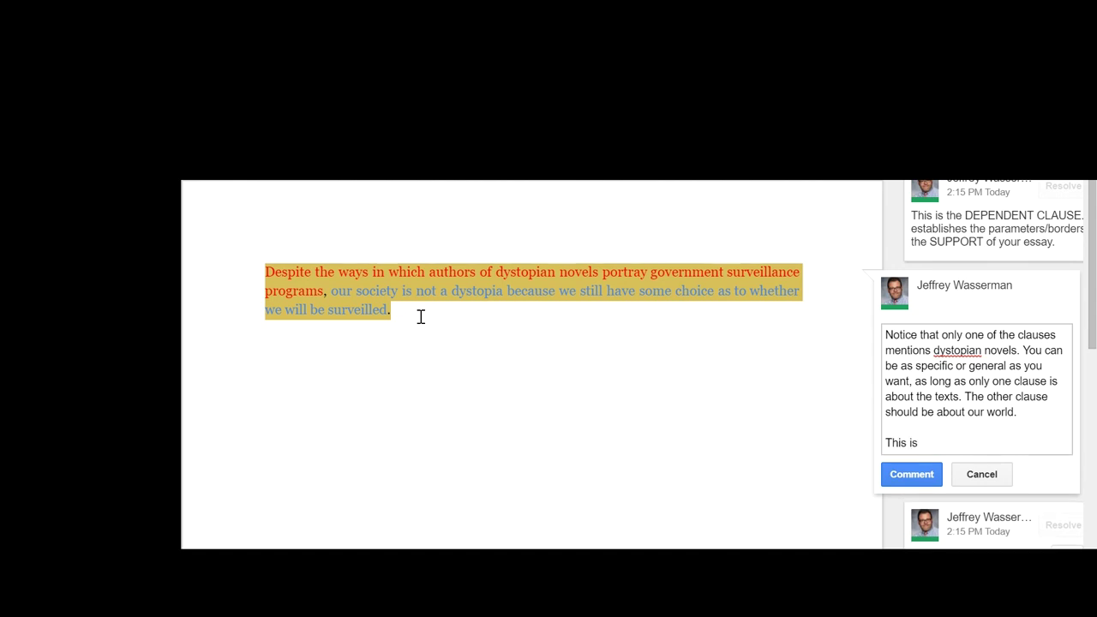
text(hard to get)
key(BackSpace)
key(BackSpace)
key(BackSpace)
key(BackSpace)
key(BackSpace)
key(BackSpace)
key(BackSpace)
key(BackSpace)
key(BackSpace)
key(BackSpace)
key(BackSpace)
Step: Add 'This can be hard to get your mind around…' warning two book-focused clauses make a book report
text(hard to get your)
key(BackSpace)
key(BackSpace)
key(BackSpace)
key(BackSpace)
key(BackSpace)
key(BackSpace)
key(BackSpace)
key(BackSpace)
key(BackSpace)
key(BackSpace)
key(BackSpace)
key(BackSpace)
key(BackSpace)
key(BackSpace)
key(BackSpace)
key(BackSpace)
key(BackSpace)
key(BackSpace)
key(BackSpace)
key(BackSpace)
key(BackSpace)
text(This can be hard to get your mind around, but)
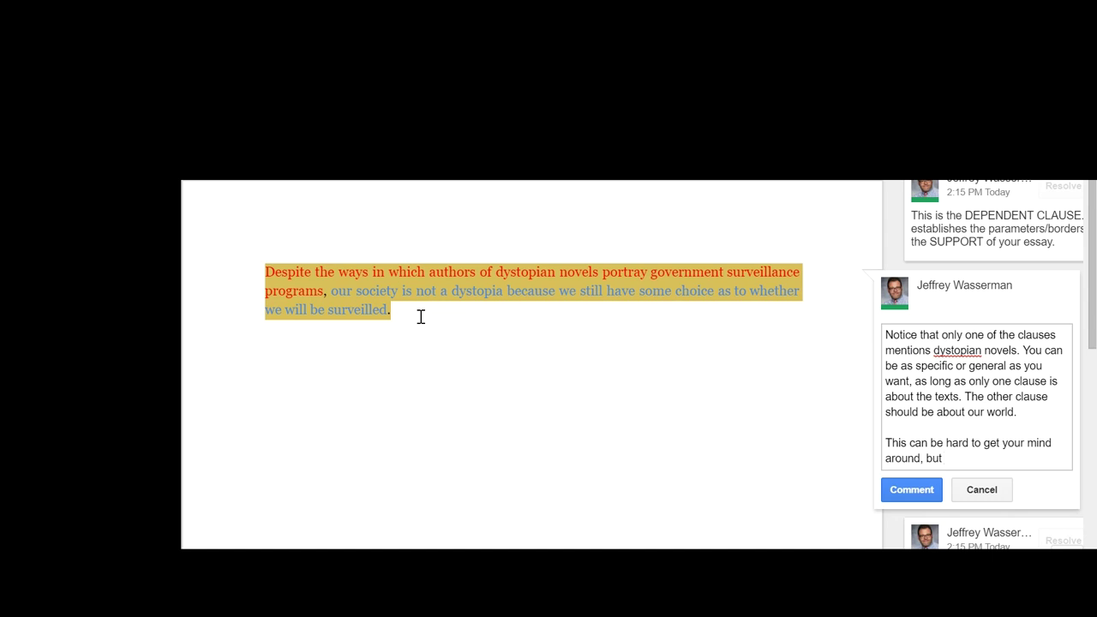
text( it's important to note)
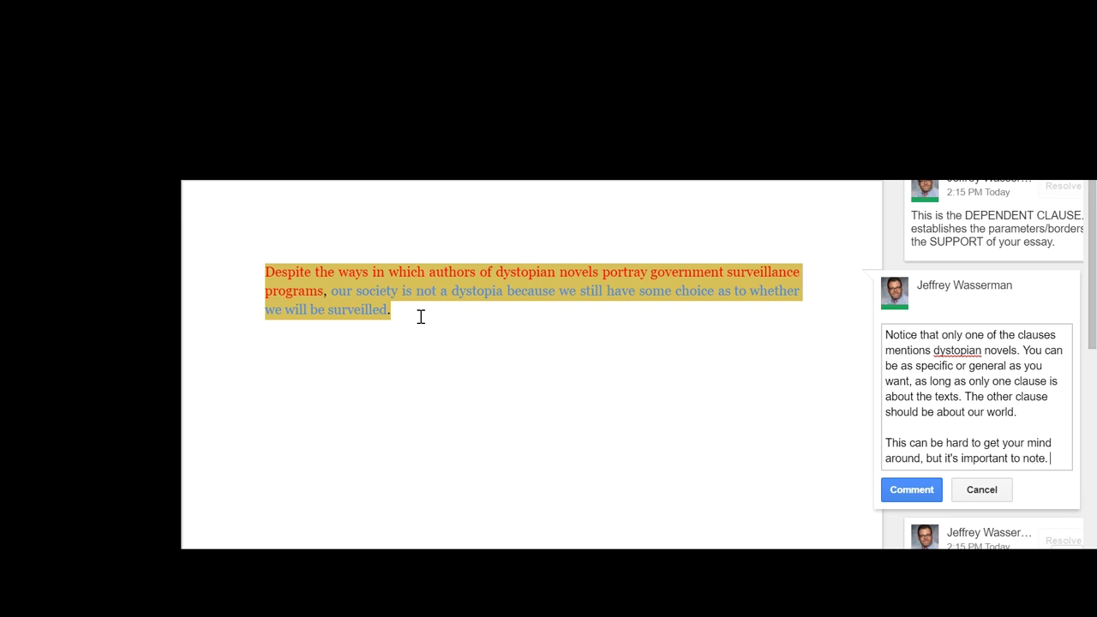
text(. If yo)
key(BackSpace)
key(BackSpace)
text(both cla)
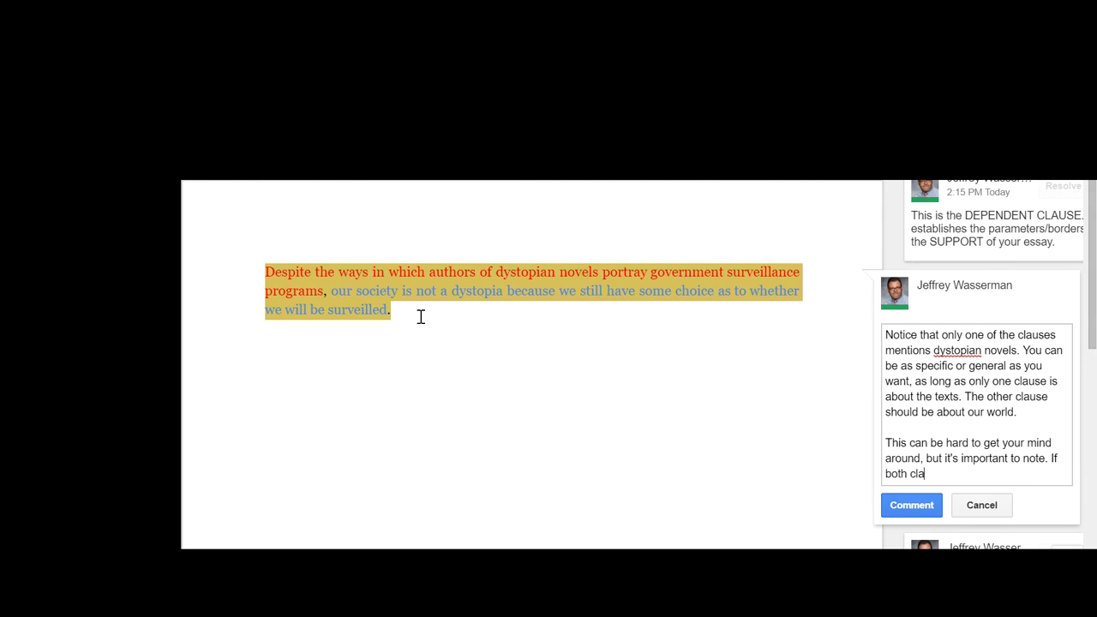
text(uses of your thesis are about the book)
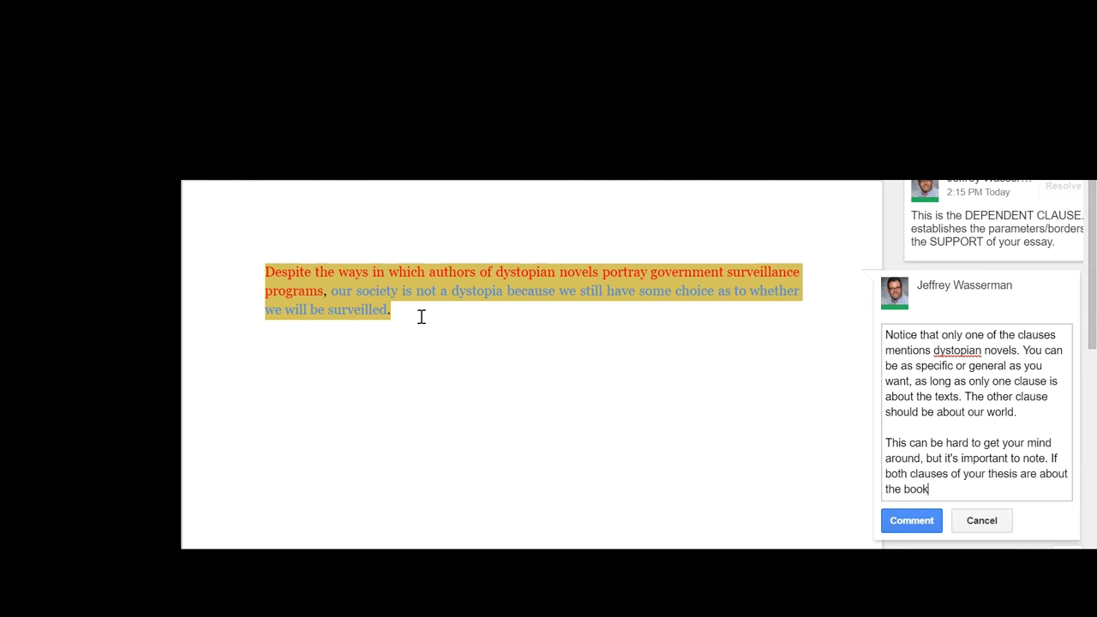
text((s), you're basically just writing )
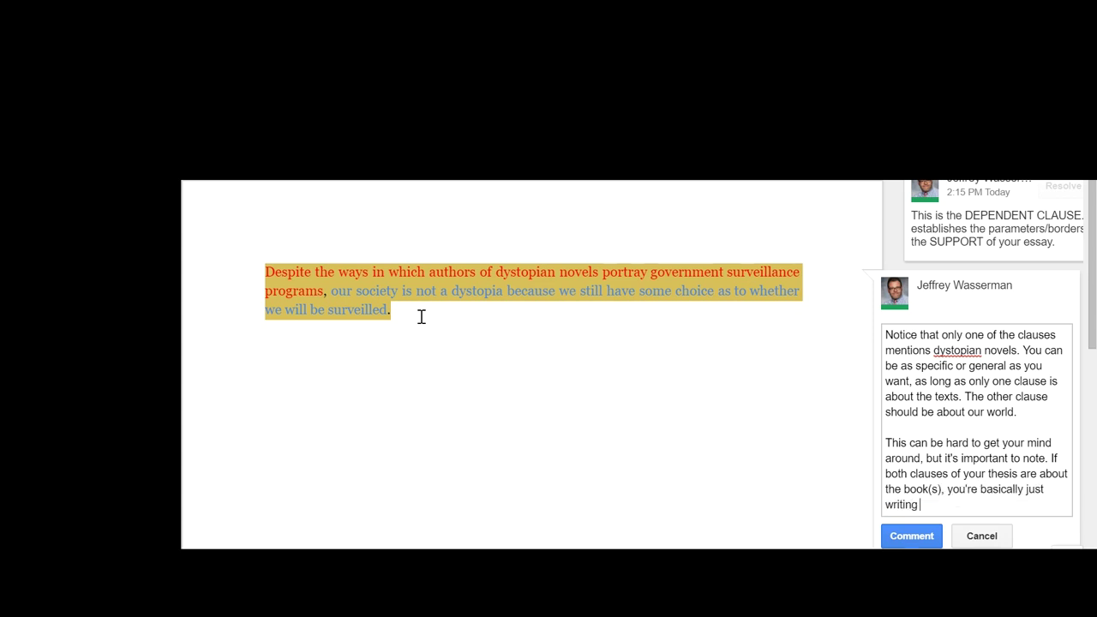
text(a ment.)
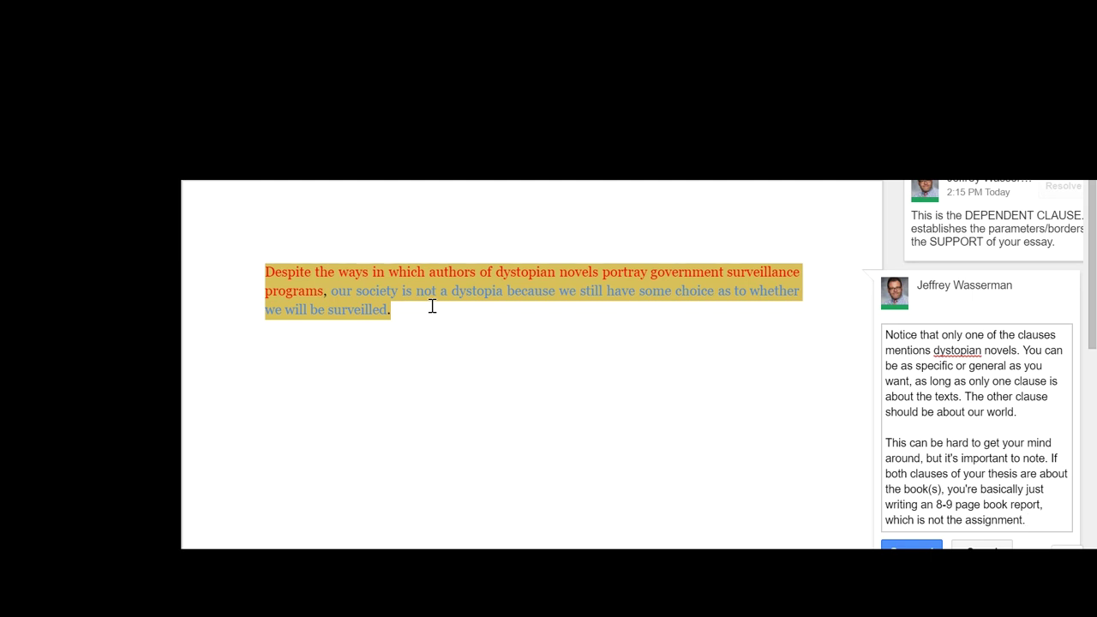
key(Return)
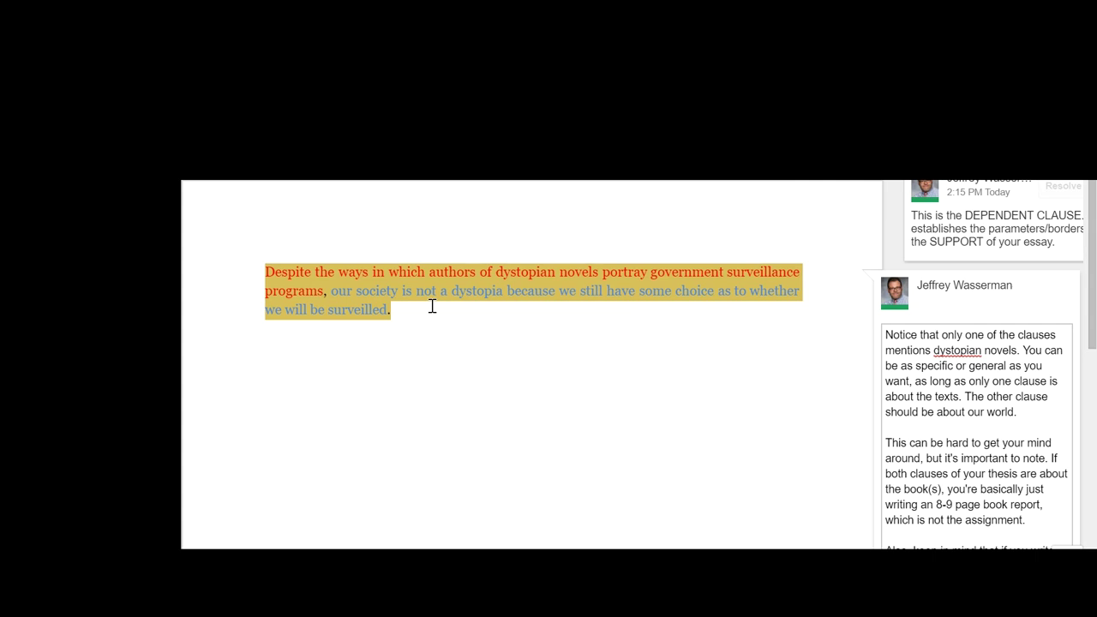
Step: Extend the 'Also' paragraph: it becomes most of your research, while your conclusion will be about the books
scroll(432, 306, down, 1)
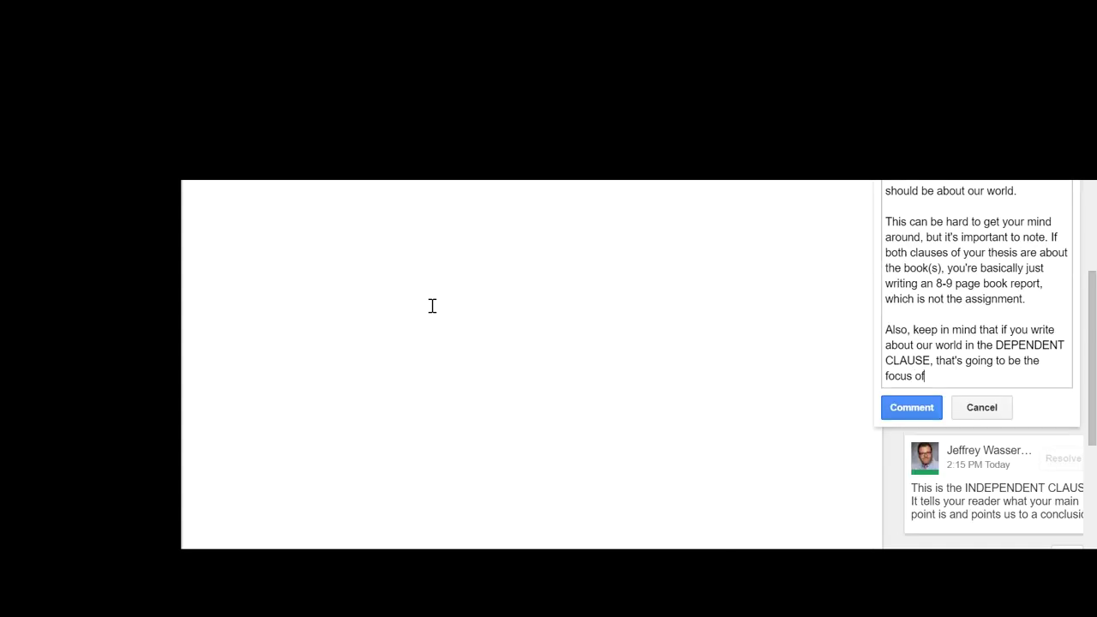
text(most od)
key(BackSpace)
key(BackSpace)
text(of your research.)
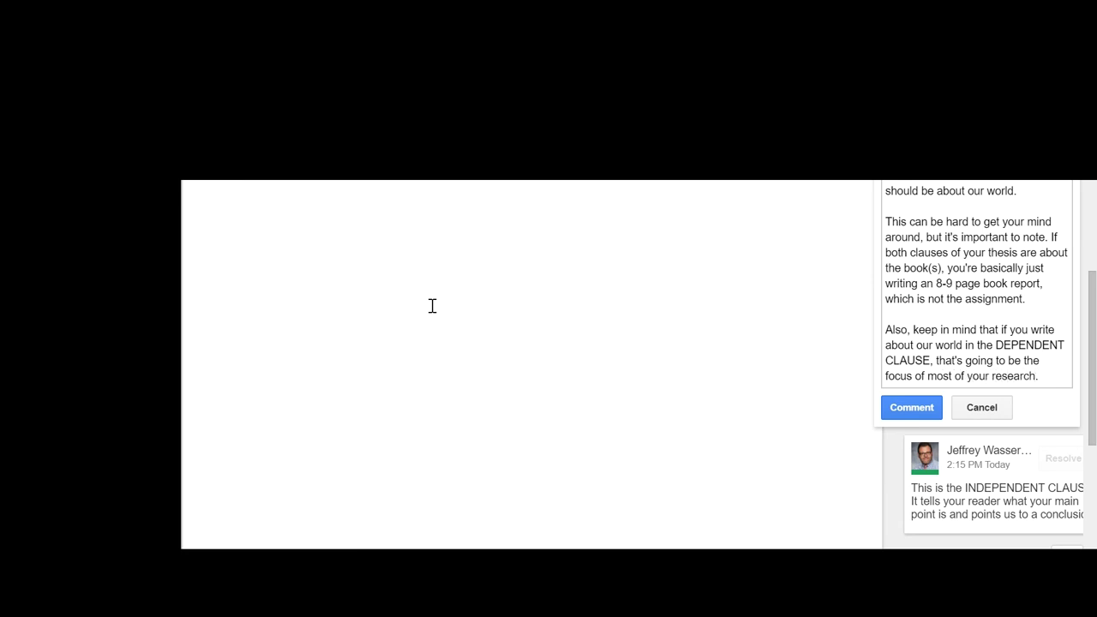
key(BackSpace)
text(, while your conclusion w)
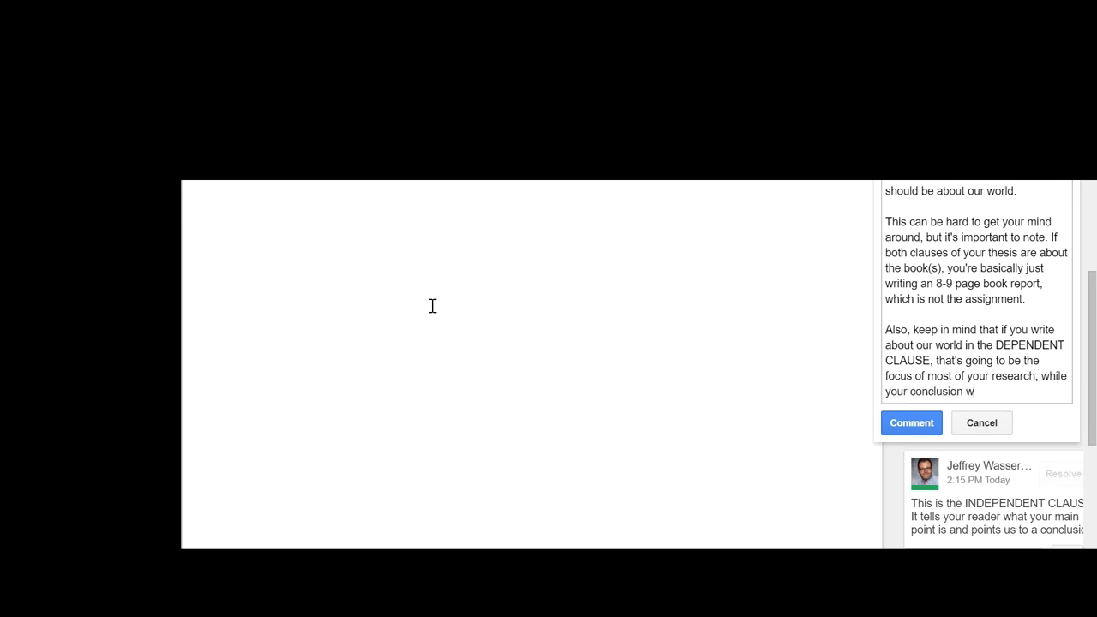
text(ill be about the books. This)
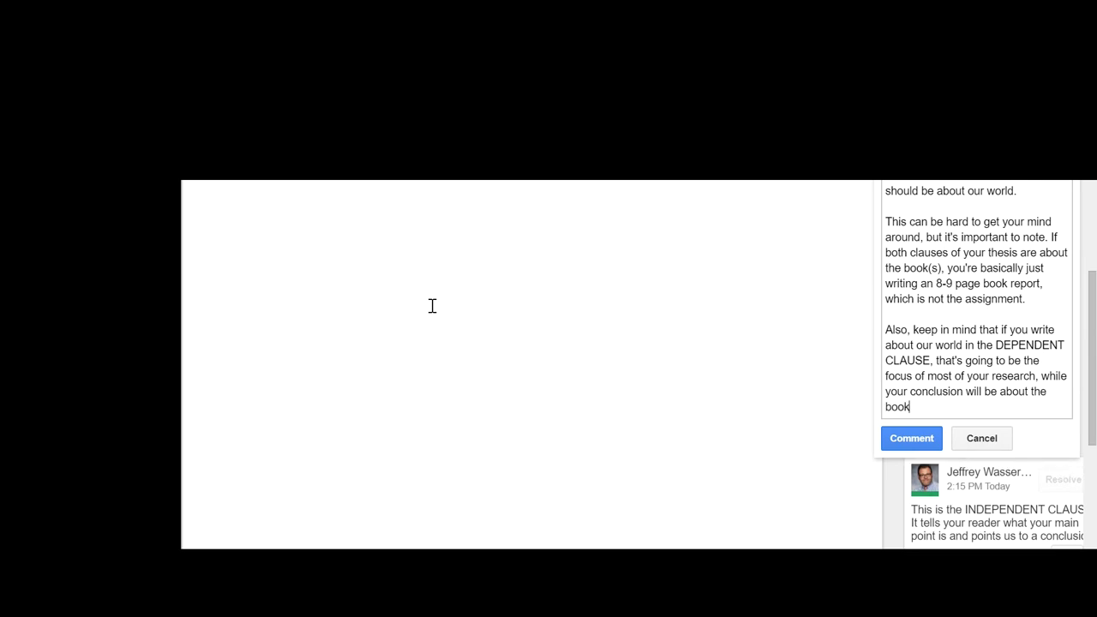
text( is)
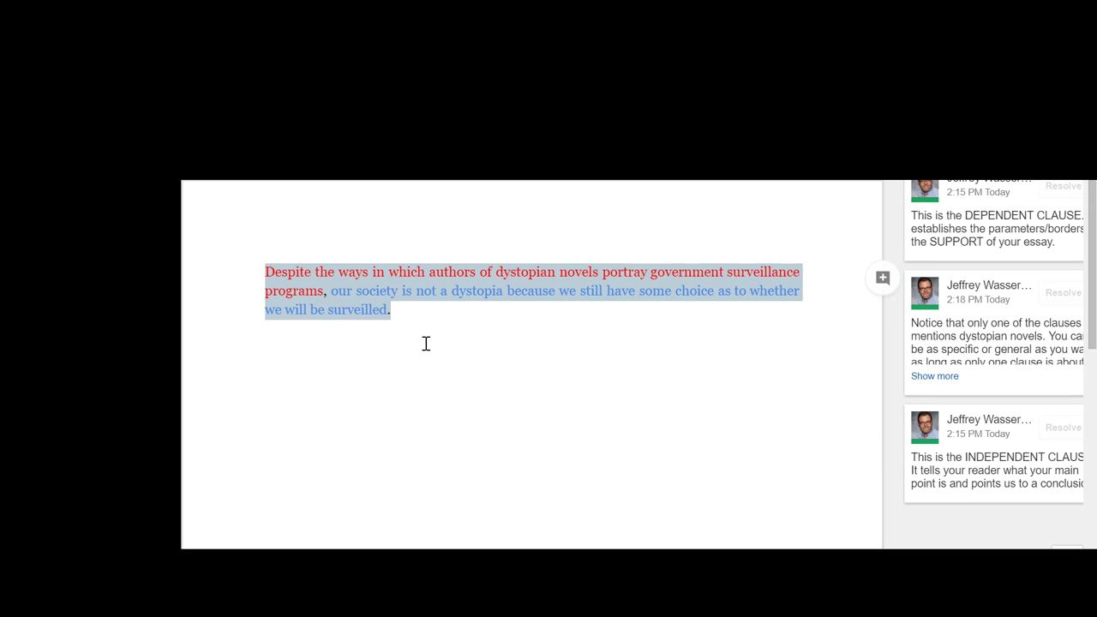
Step: Add the second thesis, 'Although we live in a heavily-surveilled society, 1984 and The Handmaid's Tale…civil liberties.'
click(432, 340)
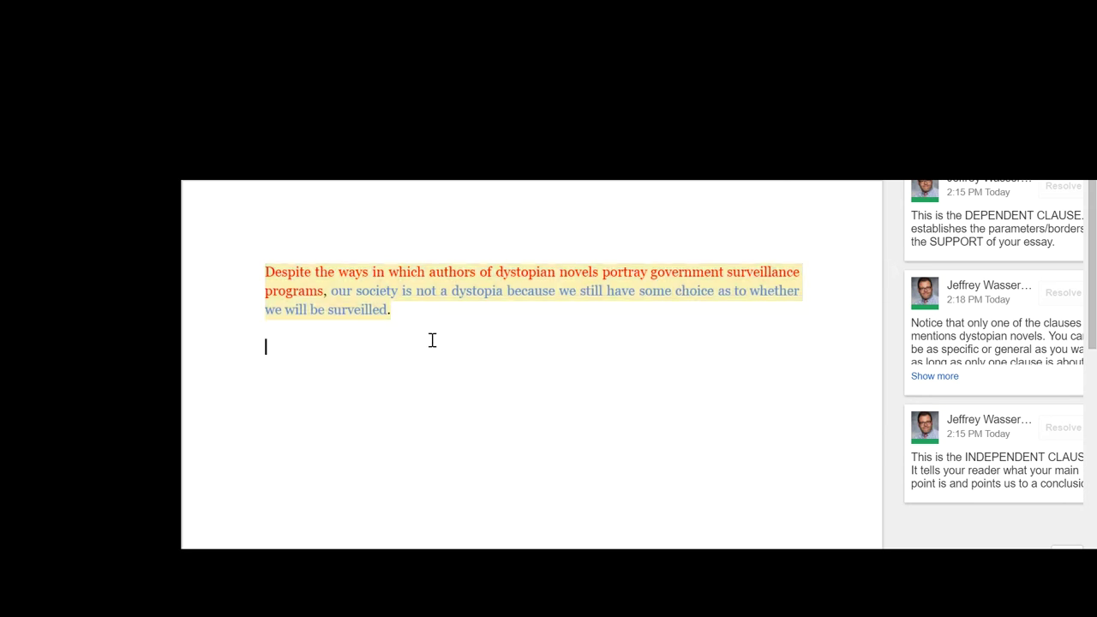
key(Return)
key(Return)
text(Although we live in a h)
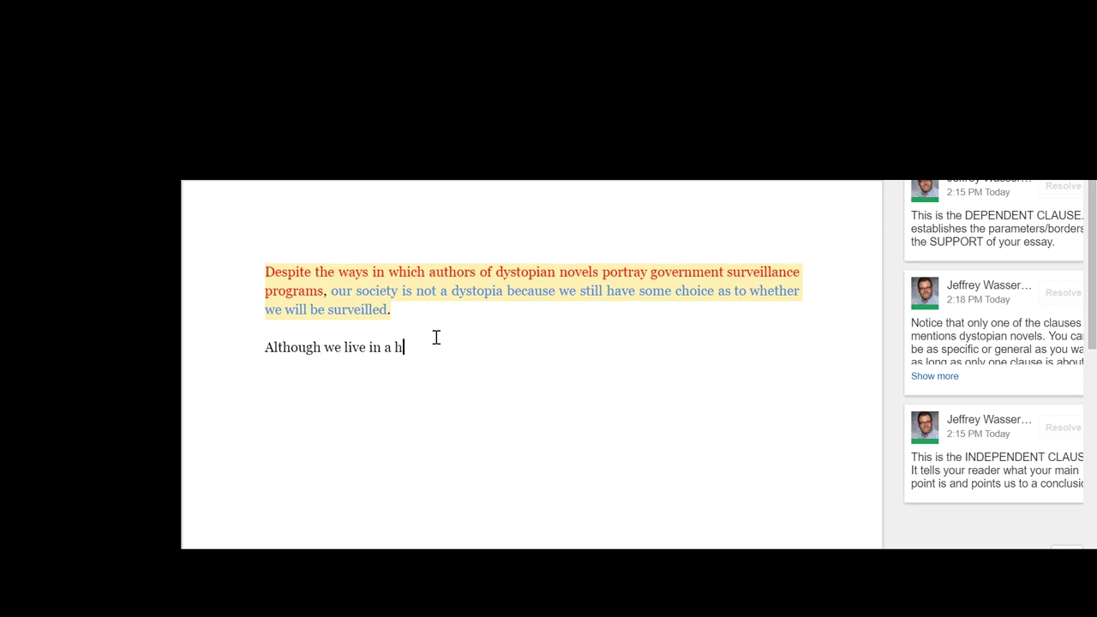
text(eavily-surveilled society)
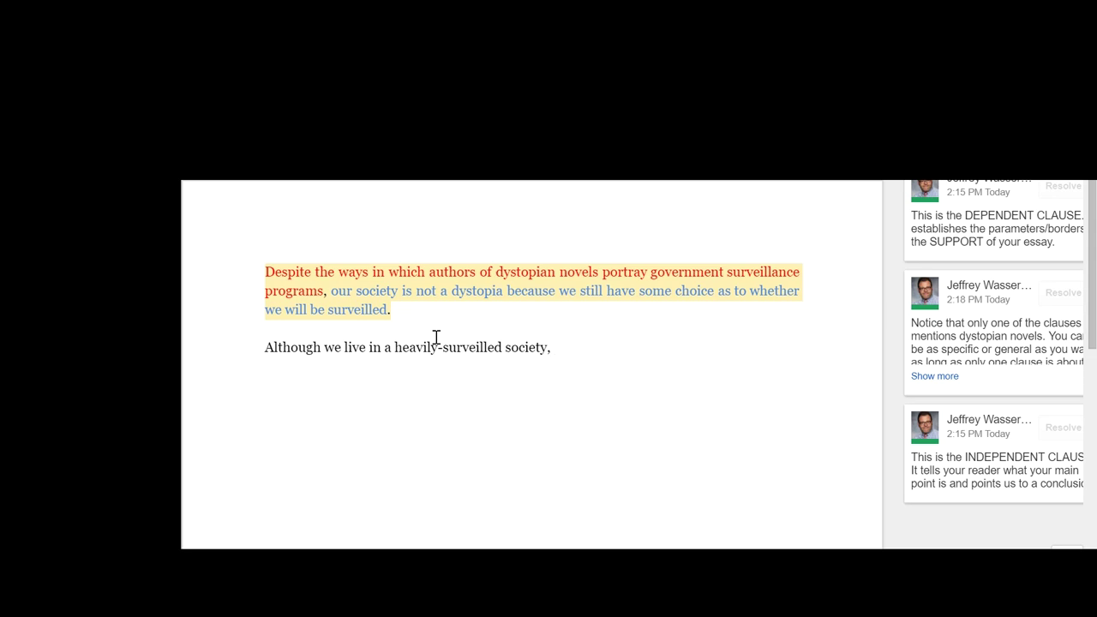
text(, 1984 and Handmaid)
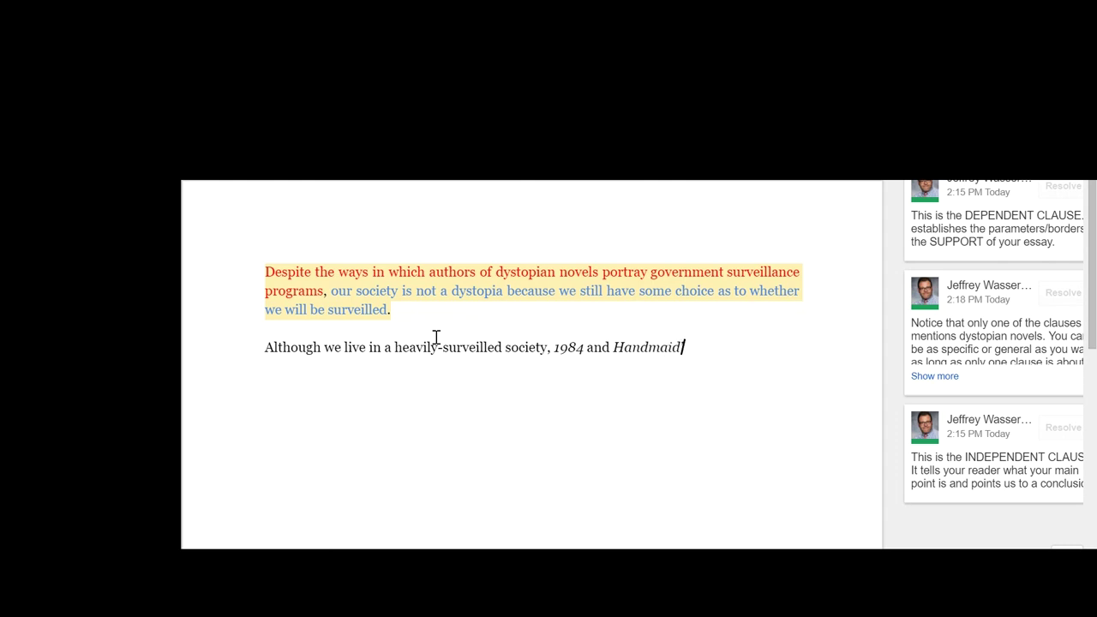
text('s)
key(Left)
key(Left)
text(The)
key(BackSpace)
key(BackSpace)
key(BackSpace)
key(BackSpace)
text(The)
key(Right)
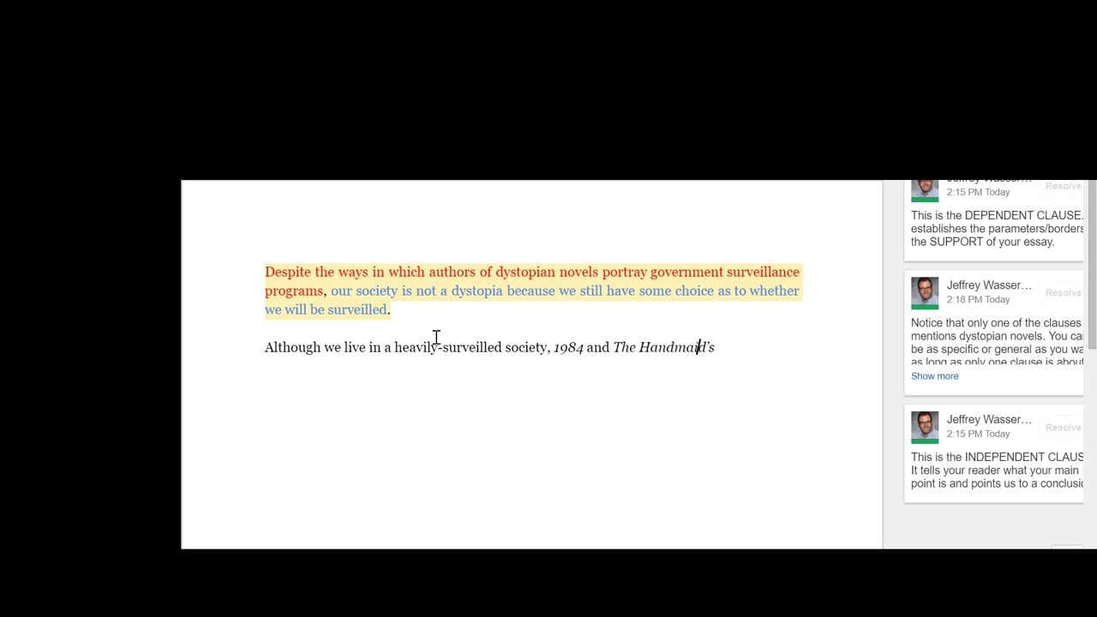
text(Tale present scenar)
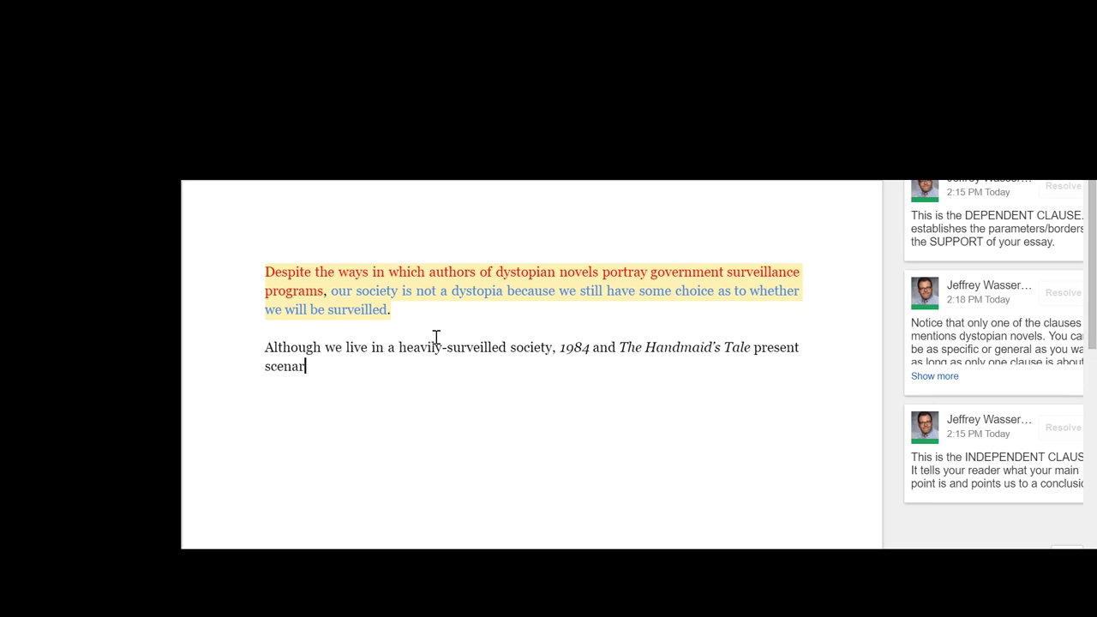
text(ios that are impossible )
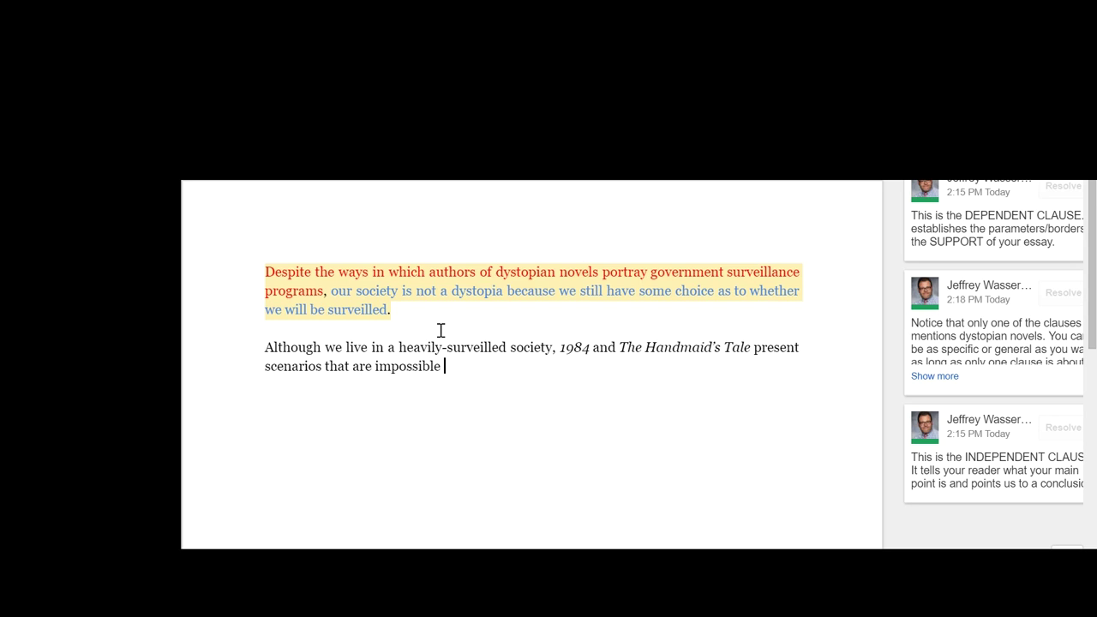
text(given our society's insistence on ci)
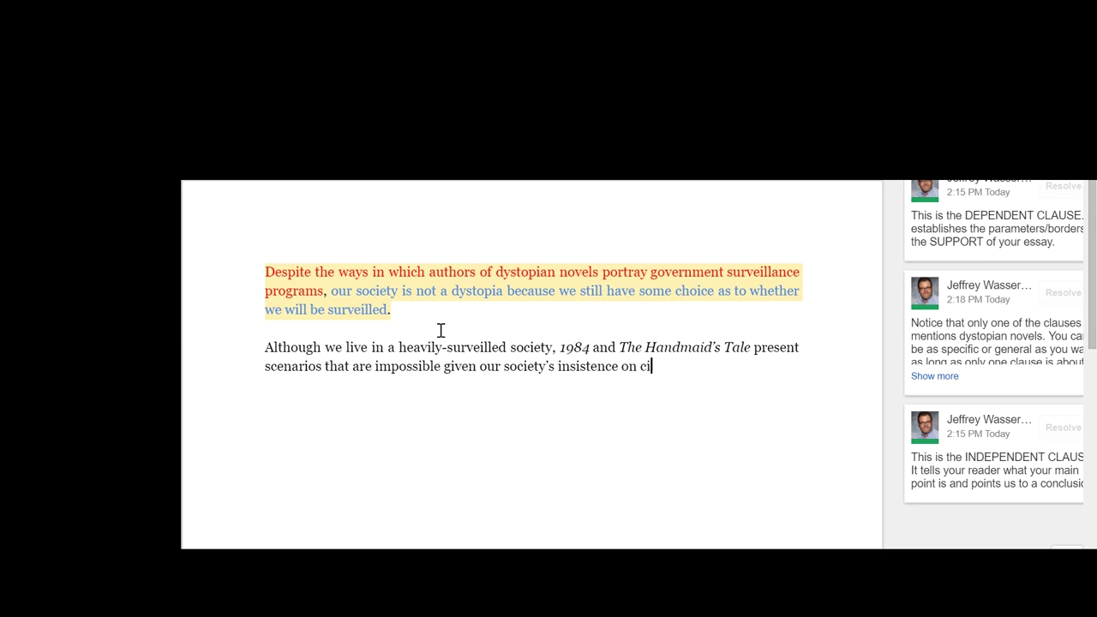
text(c)
key(BackSpace)
text(vil liberties.)
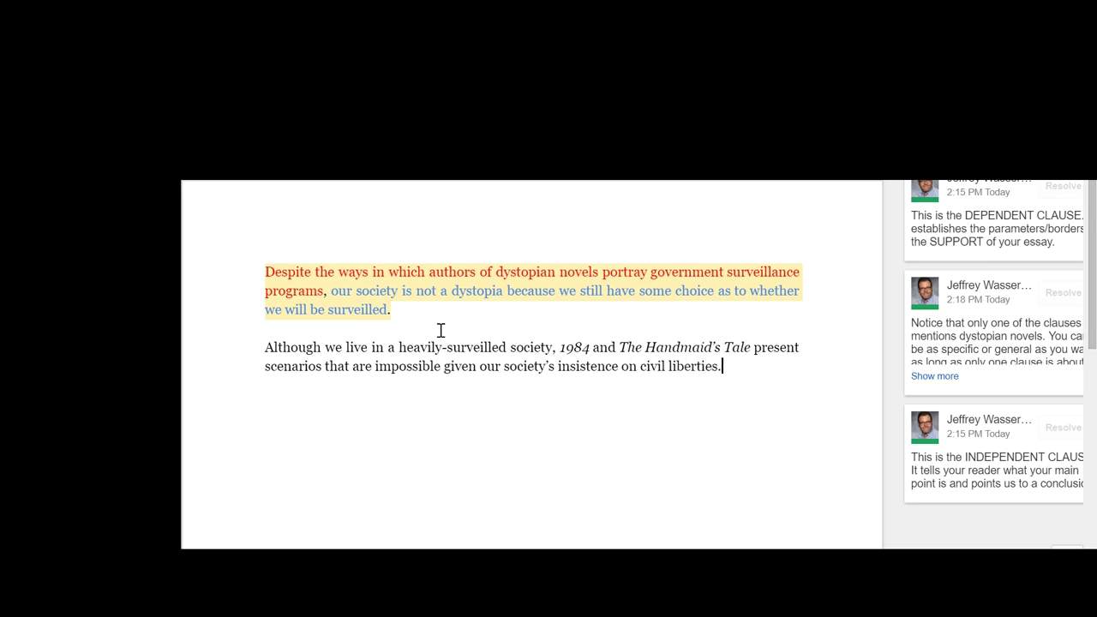
Step: Colour 'Although we live in a heavily-surveilled society' red
click(266, 348)
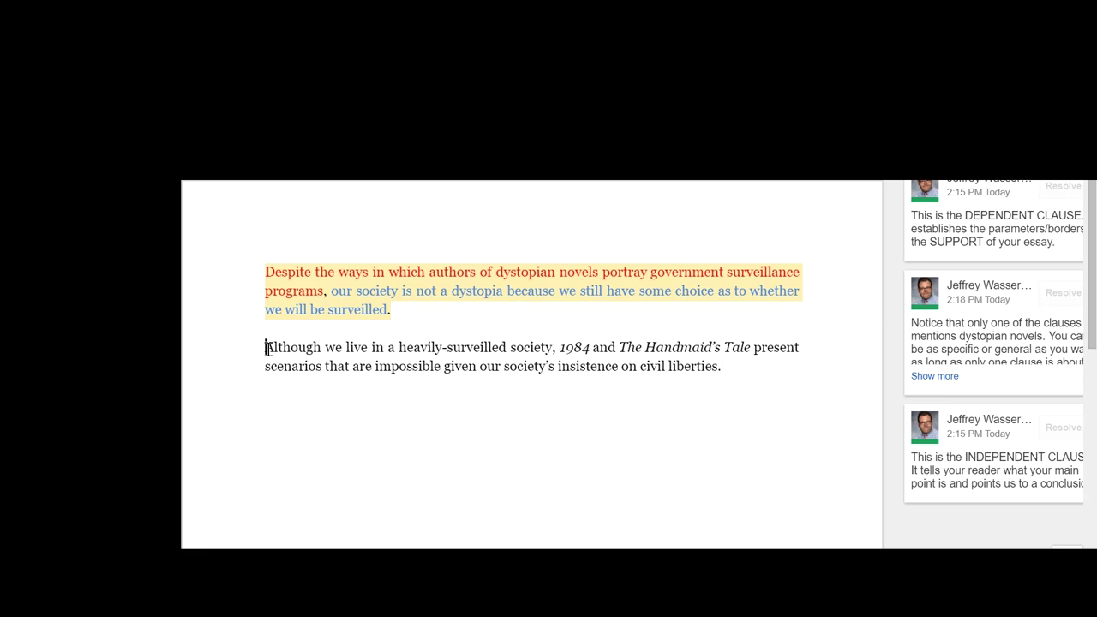
shift+click(554, 348)
click(566, 163)
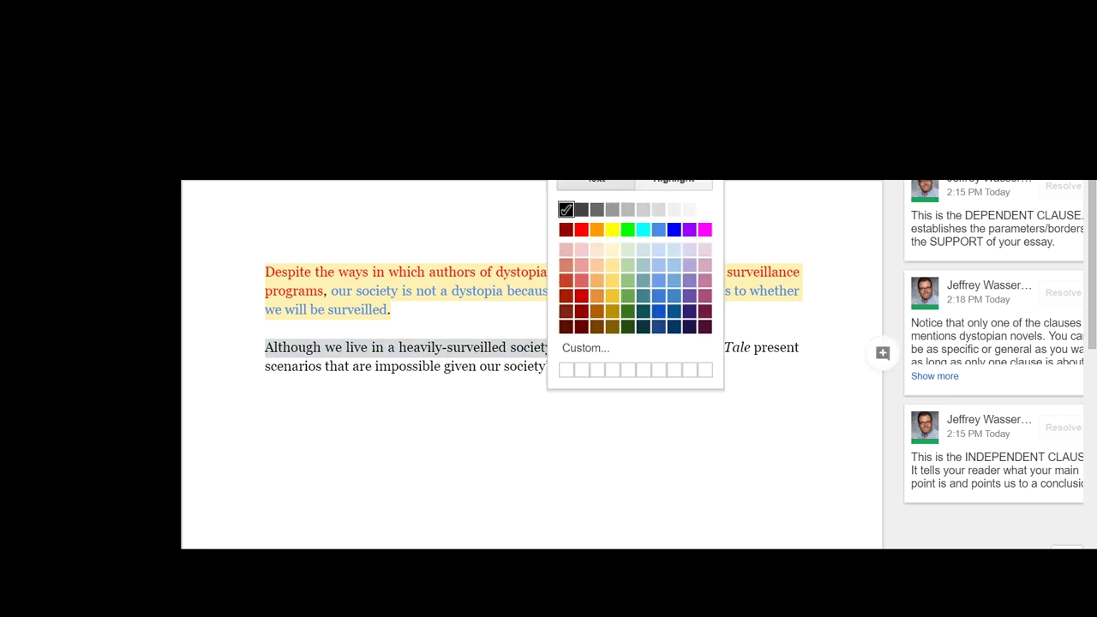
click(581, 230)
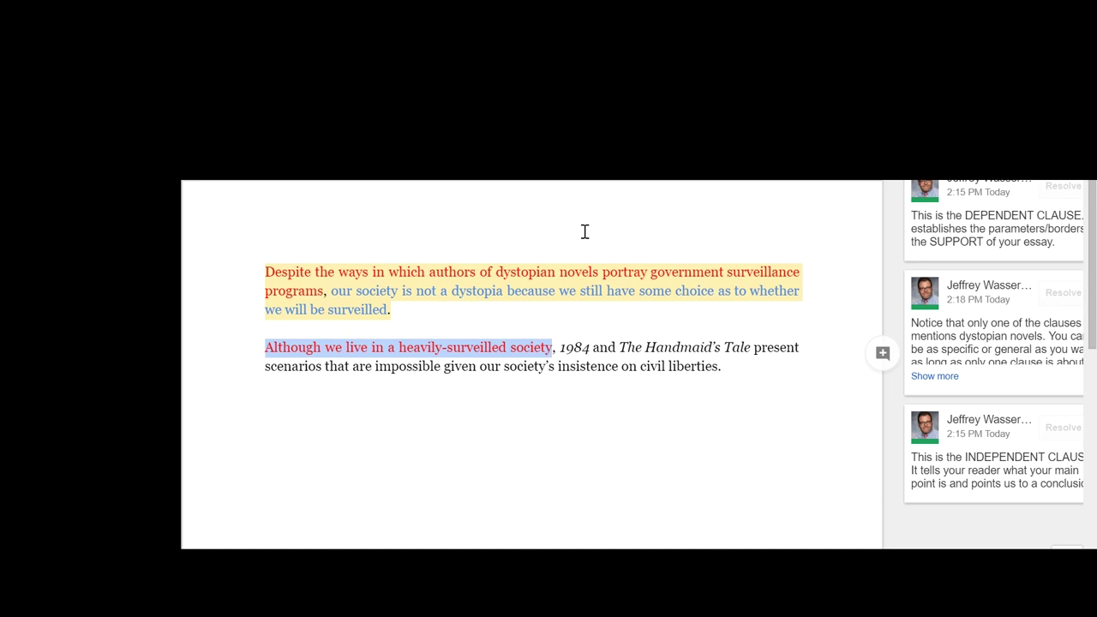
Step: Colour the independent clause '1984 … civil liberties' blue
click(560, 348)
shift+click(719, 367)
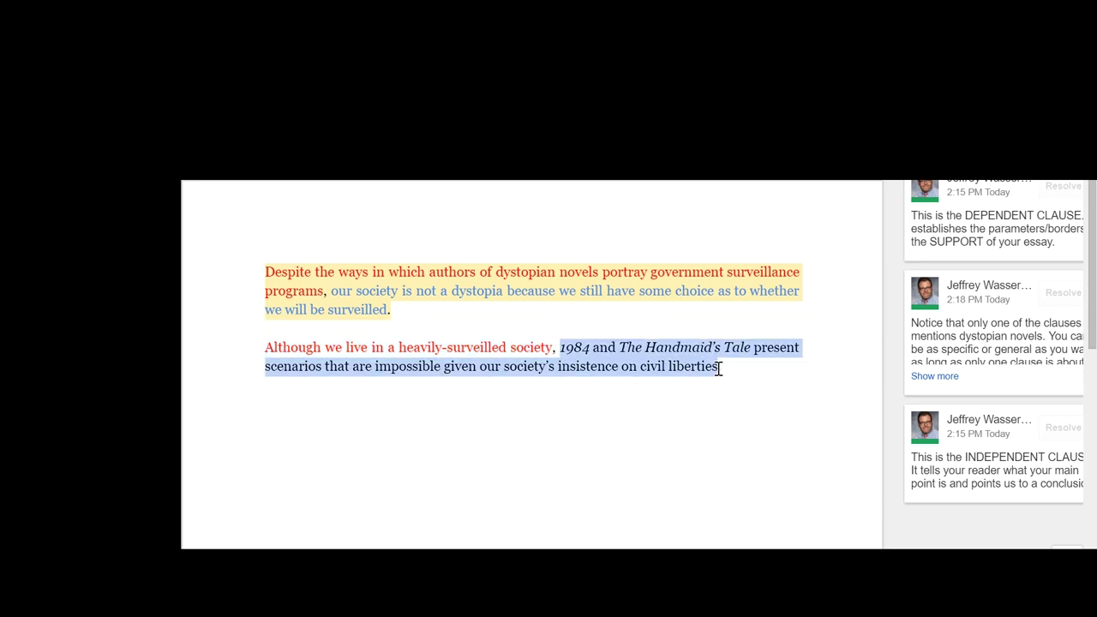
click(562, 158)
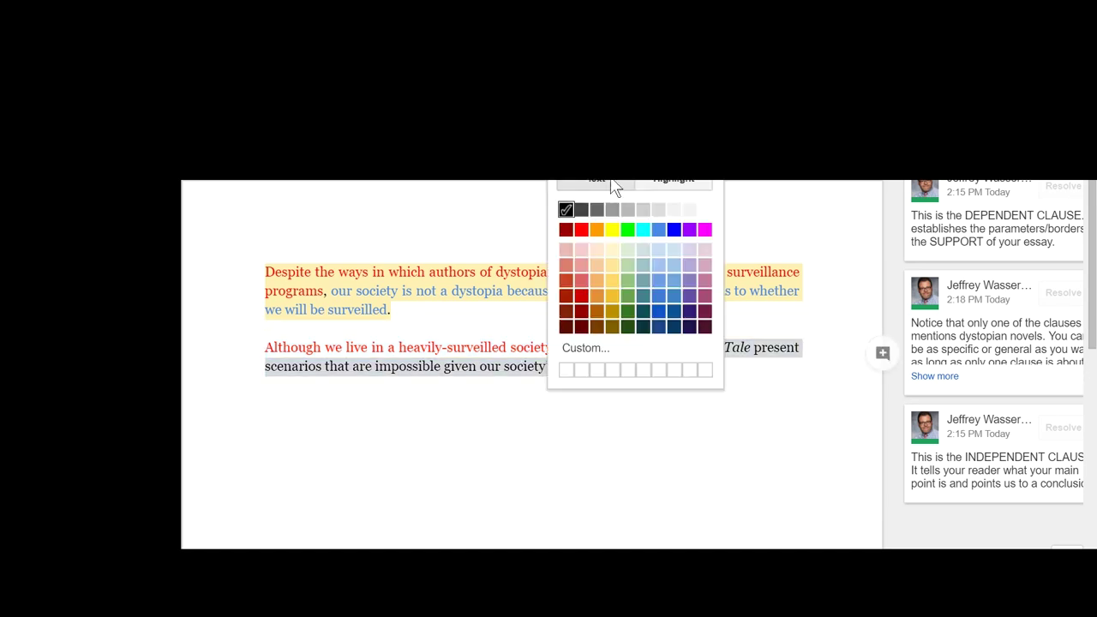
click(658, 230)
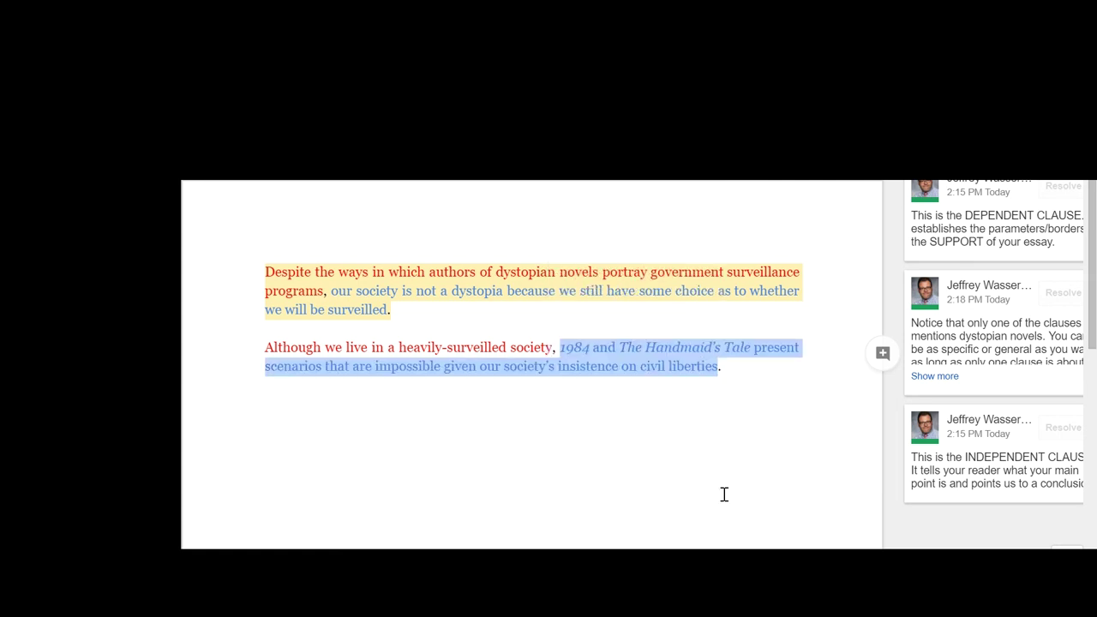
click(724, 497)
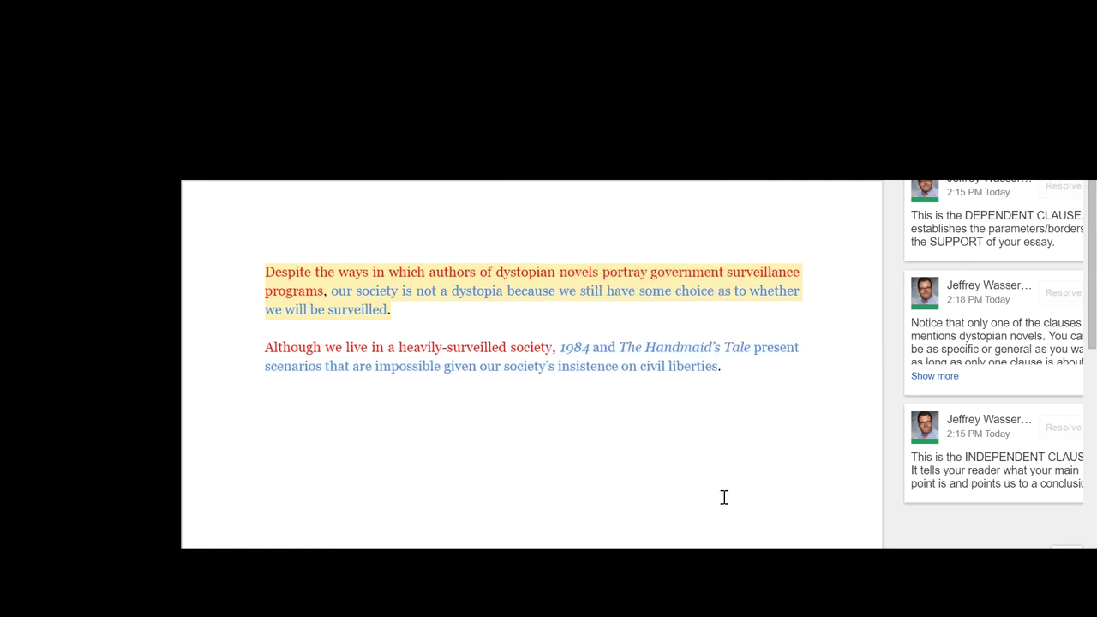
click(265, 349)
shift+click(553, 351)
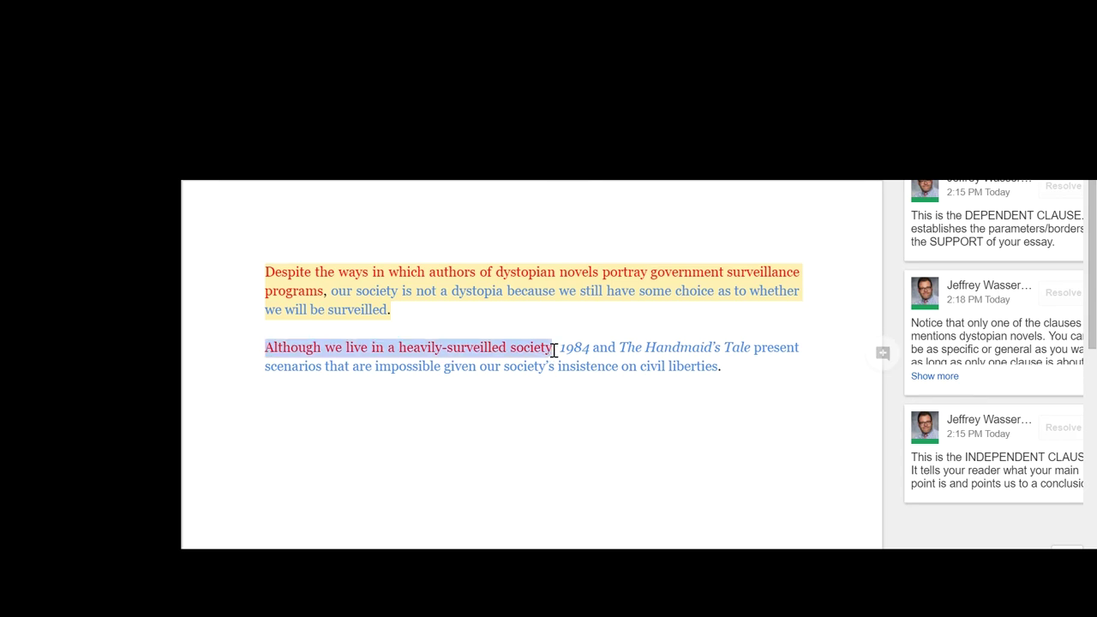
Step: Comment 'Parameters of argument.' on the red clause and 'Main idea/working toward conclusion' on the blue
click(883, 353)
text(Parameters of argument.)
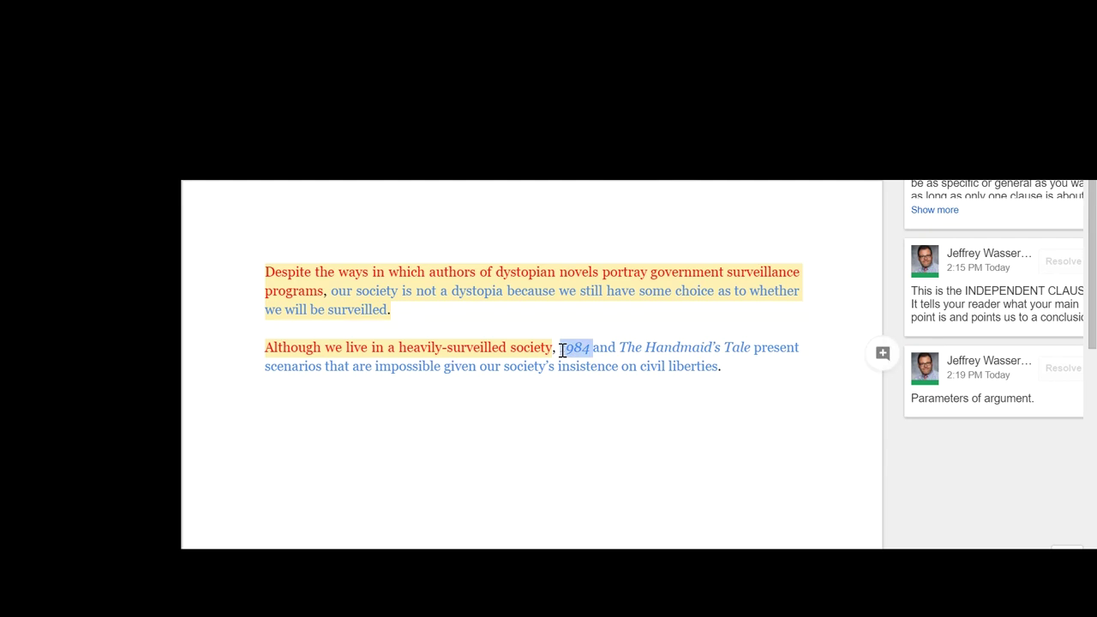
click(562, 348)
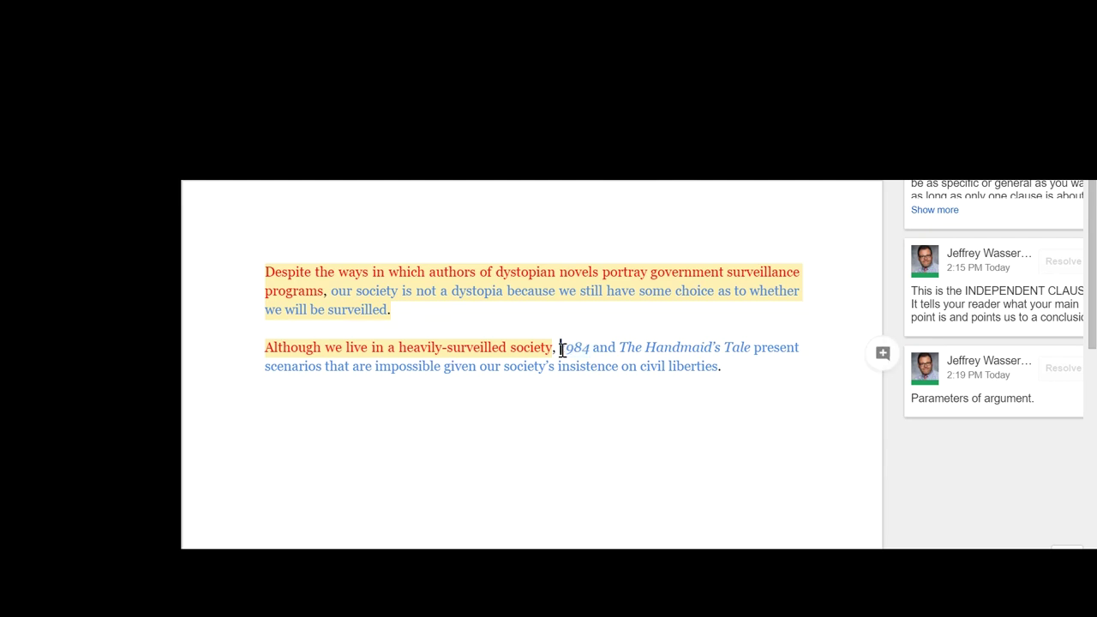
shift+click(719, 370)
key(ctrl+alt+m)
text(Main )
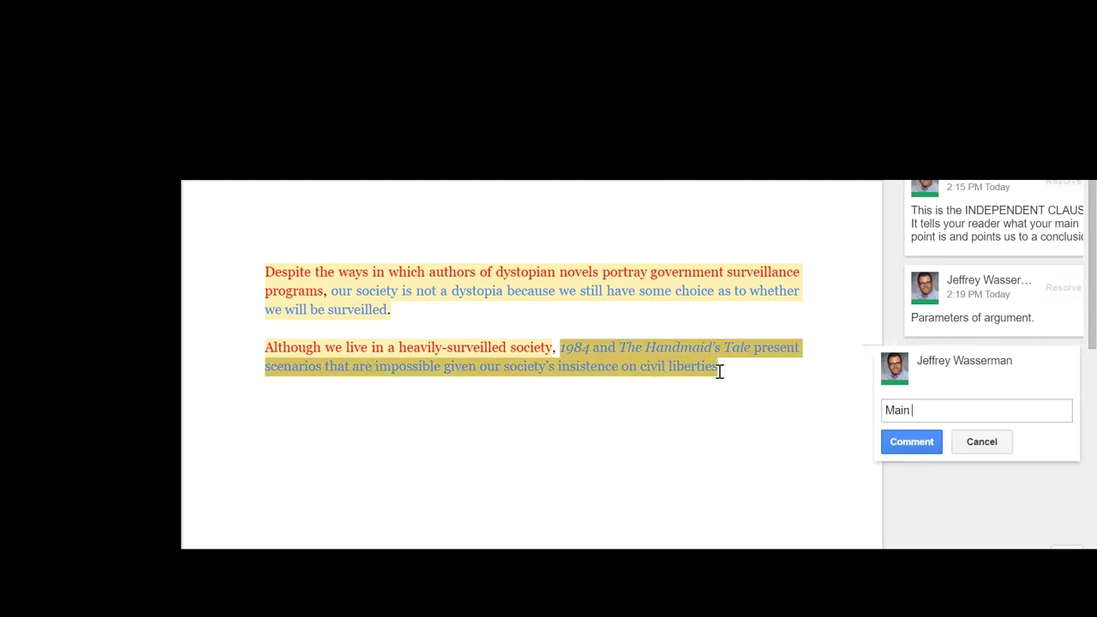
text(idea/working toward conclusion.)
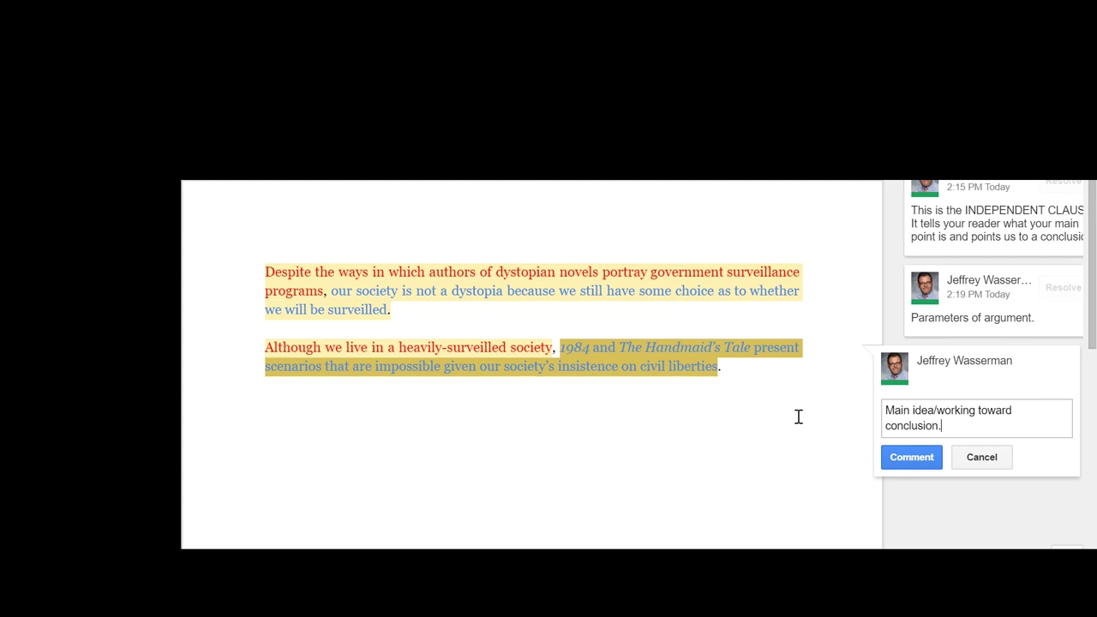
click(886, 447)
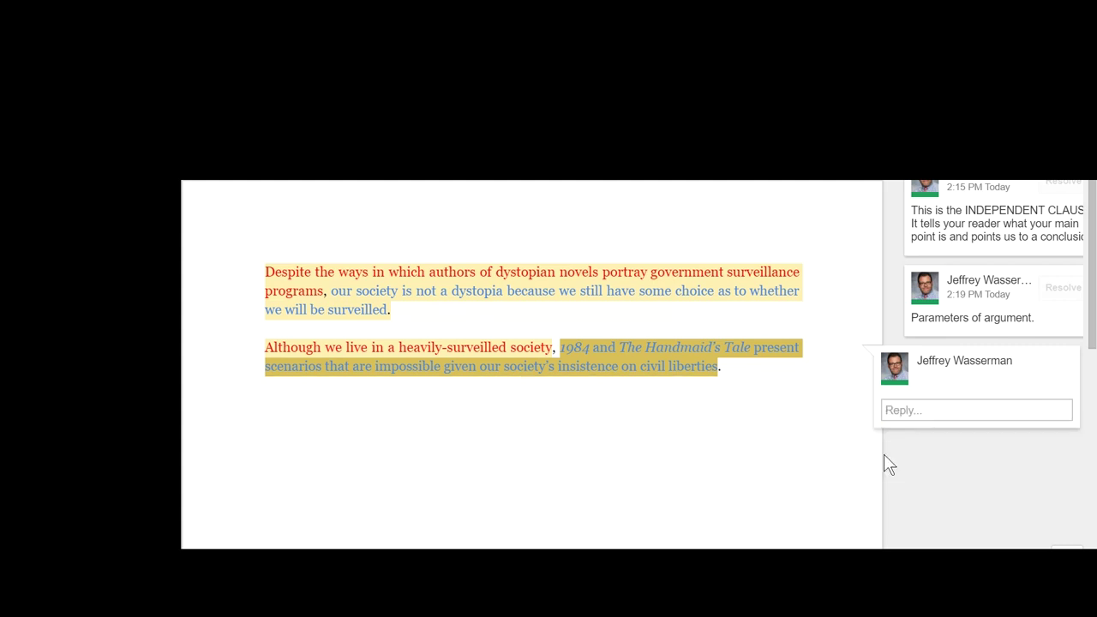
Step: Reply to the Main idea comment with 'This clause also contains the text stuff.'
click(568, 350)
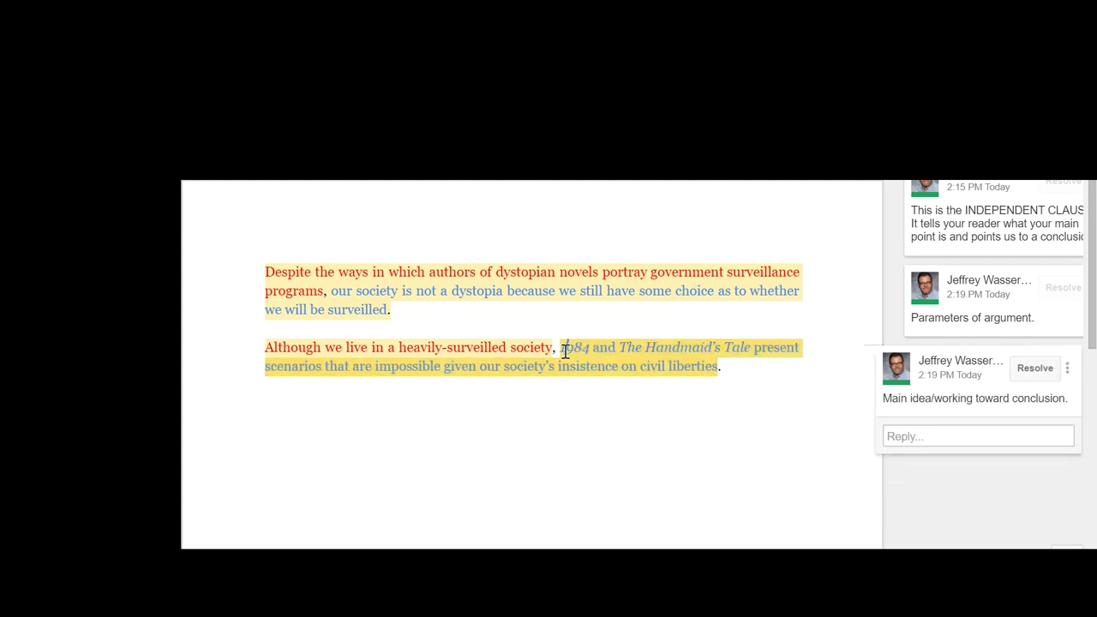
click(922, 436)
text(h)
key(BackSpace)
text(This )
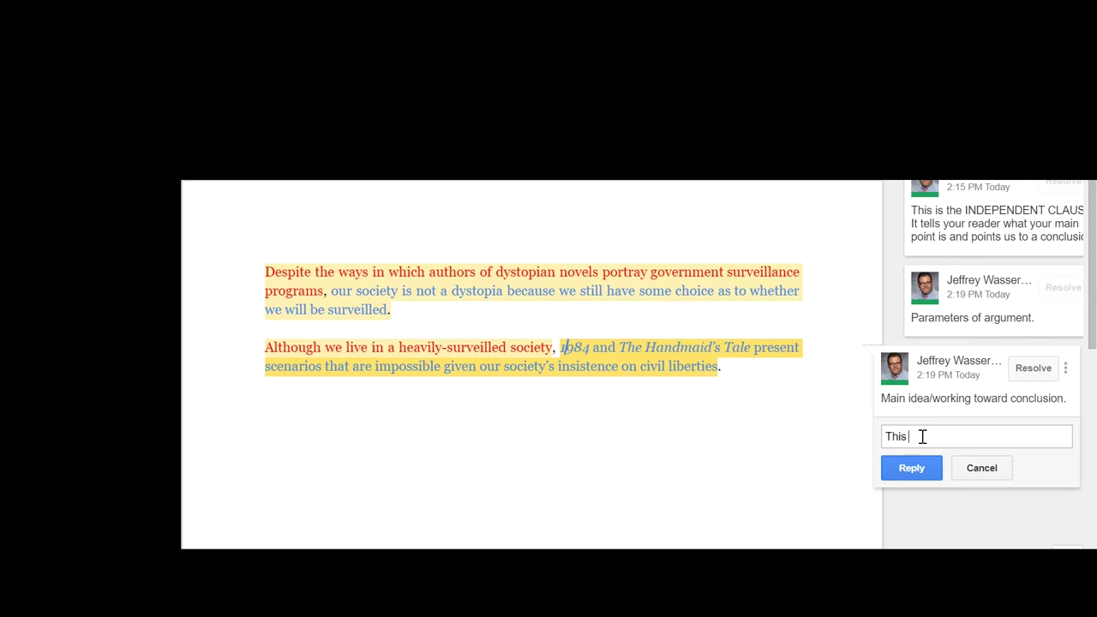
text(clause also contains the text)
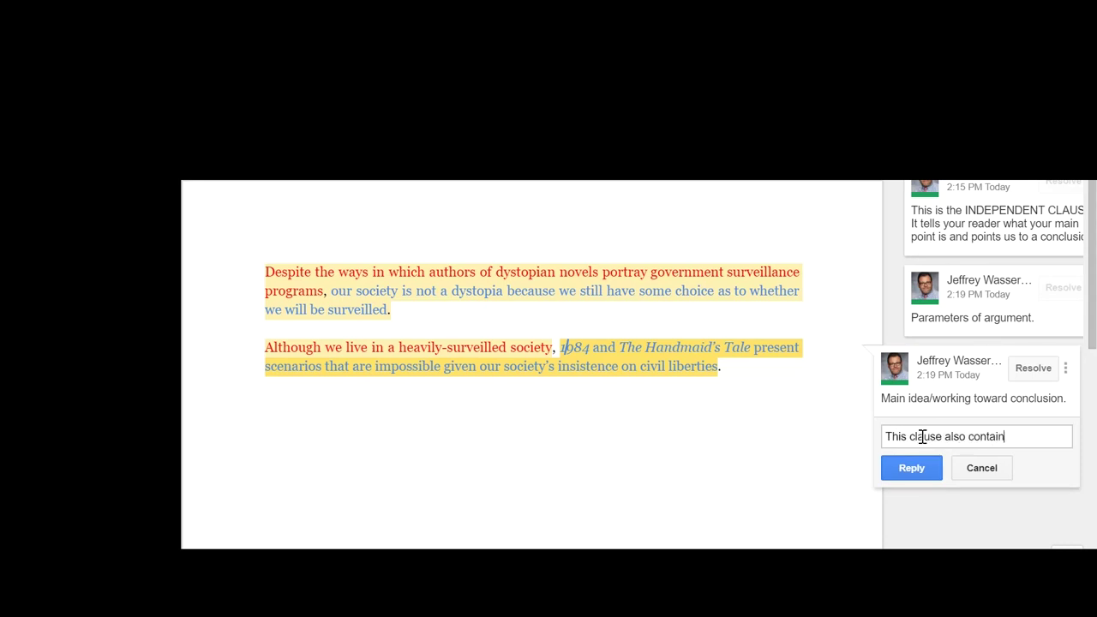